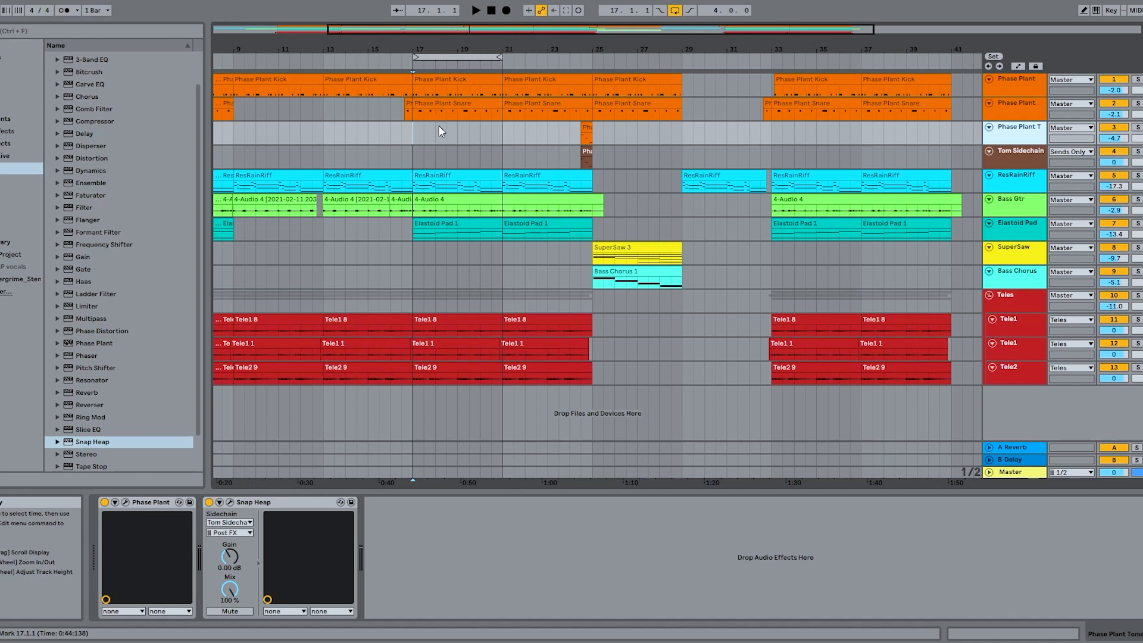
- Play the arrangement from bar 17, then audition the tom fill leading into bar 25
key("space")
key("space")
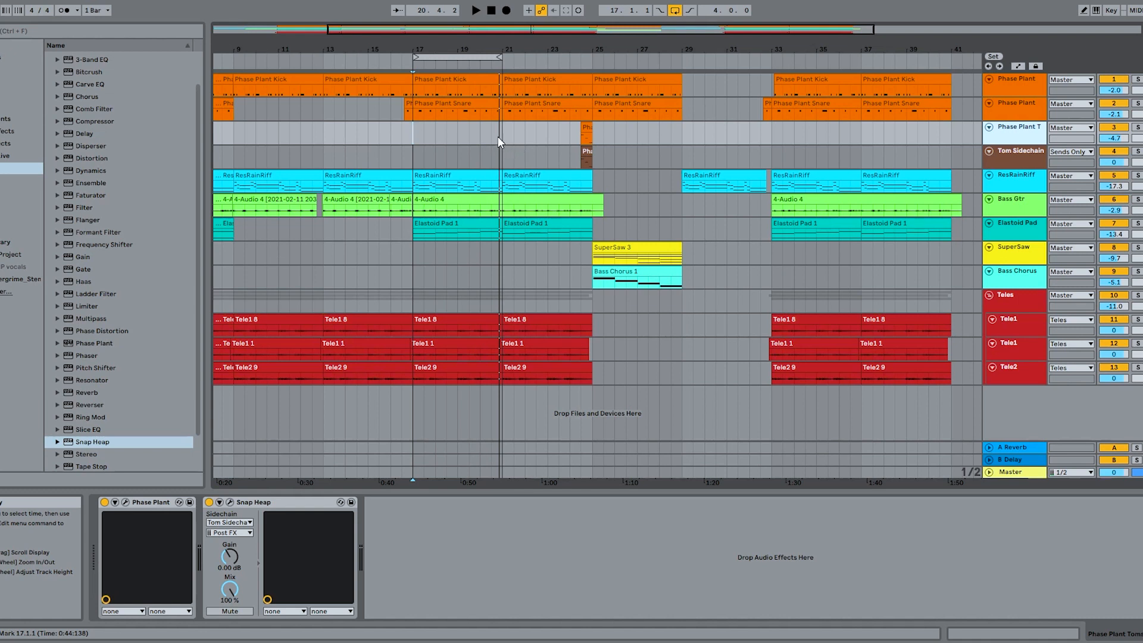
left_click(575, 65)
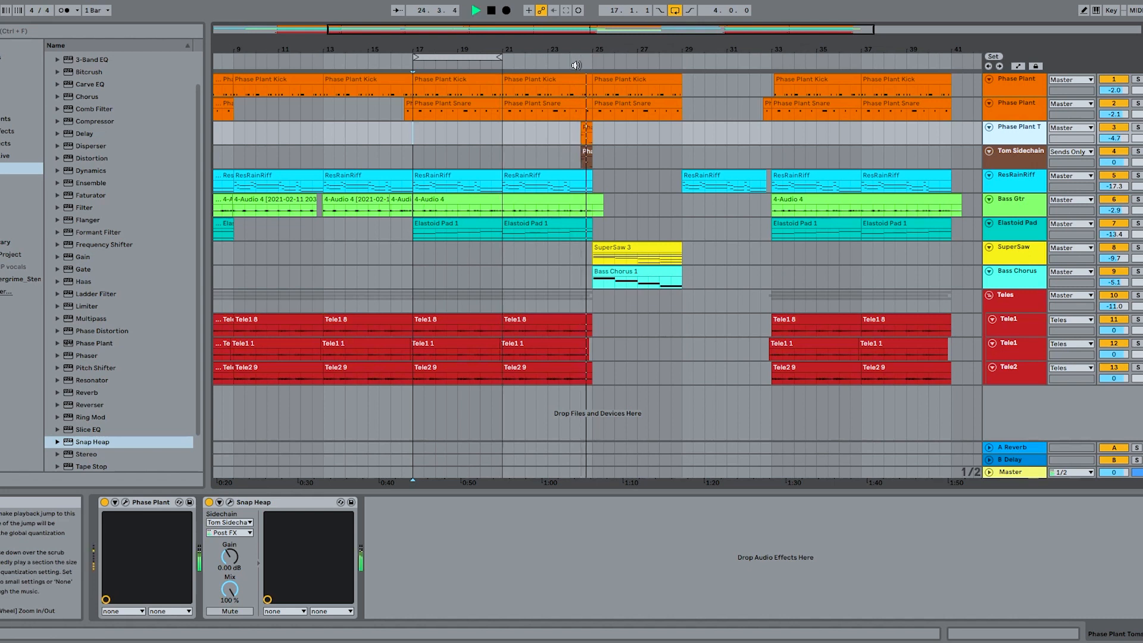
key("space")
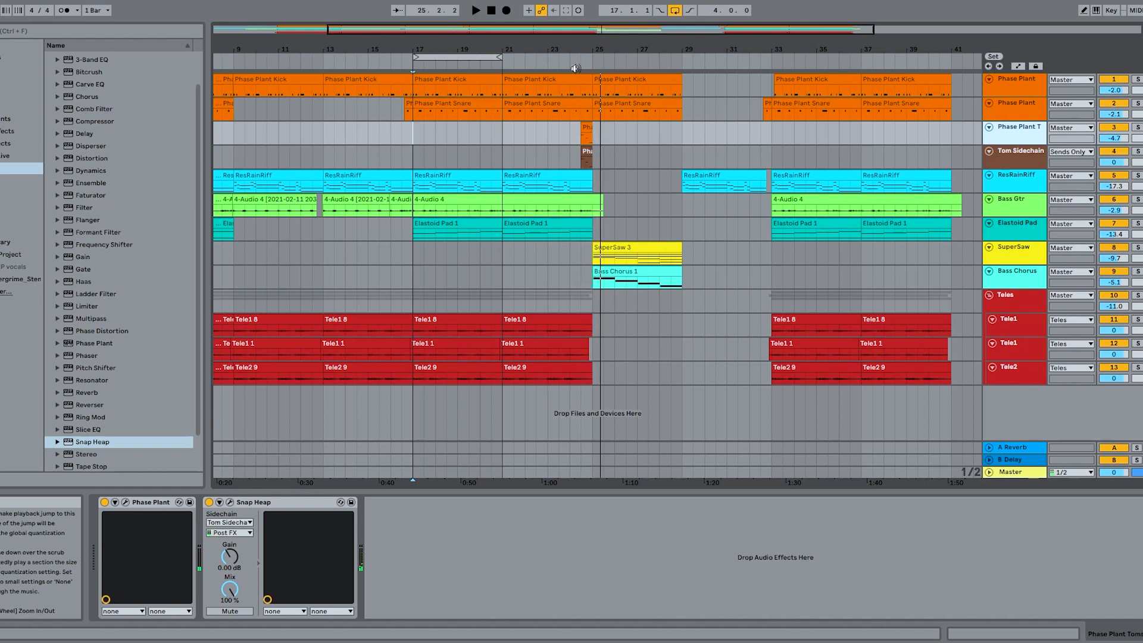
- Play the snare track from bar 17 and activate its bypassed Snap Heap during playback
left_click(1006, 112)
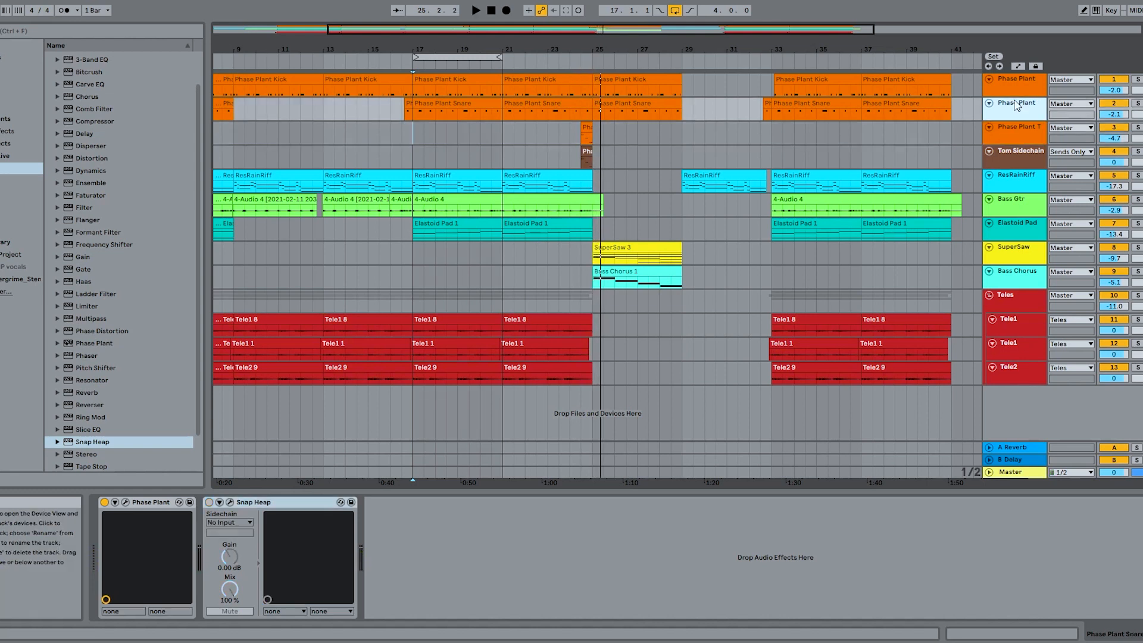
left_click(412, 63)
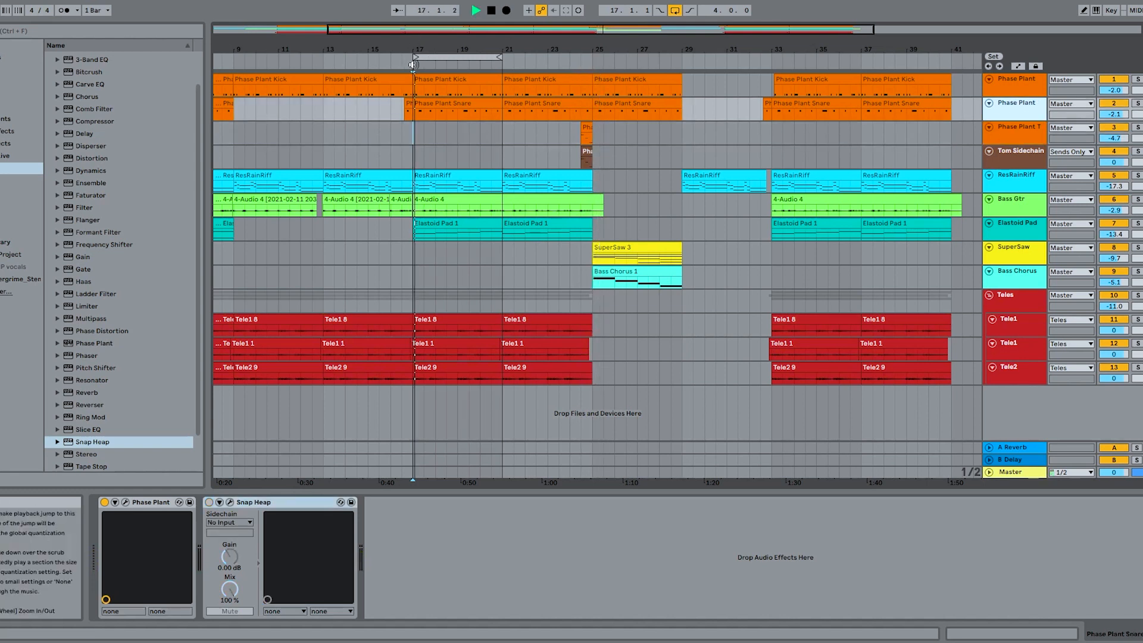
left_click(209, 503)
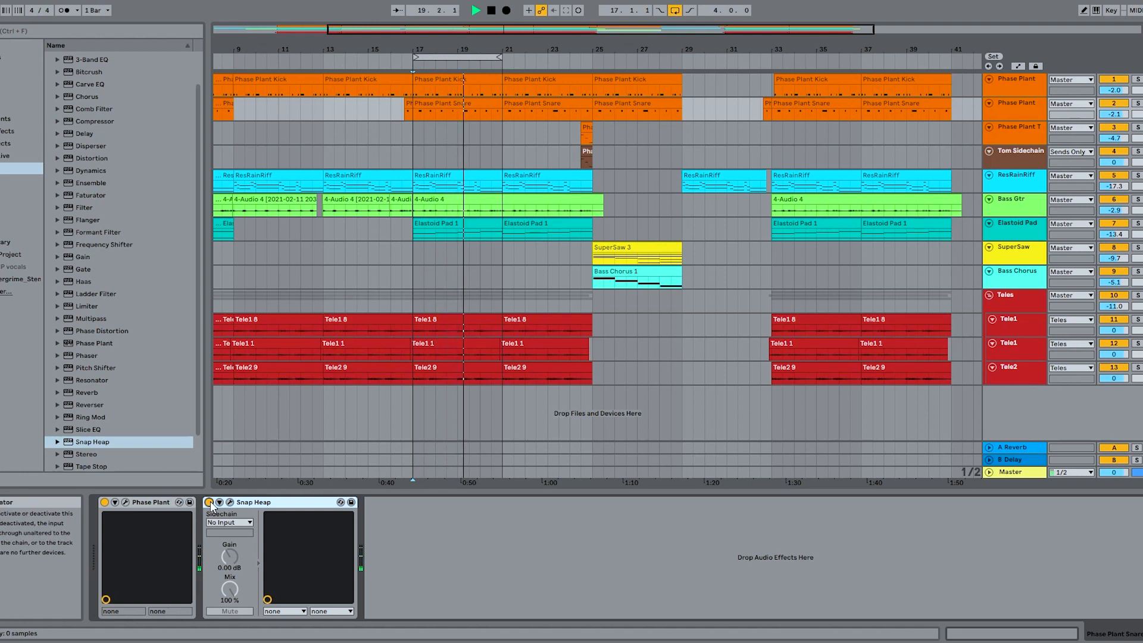
key("space")
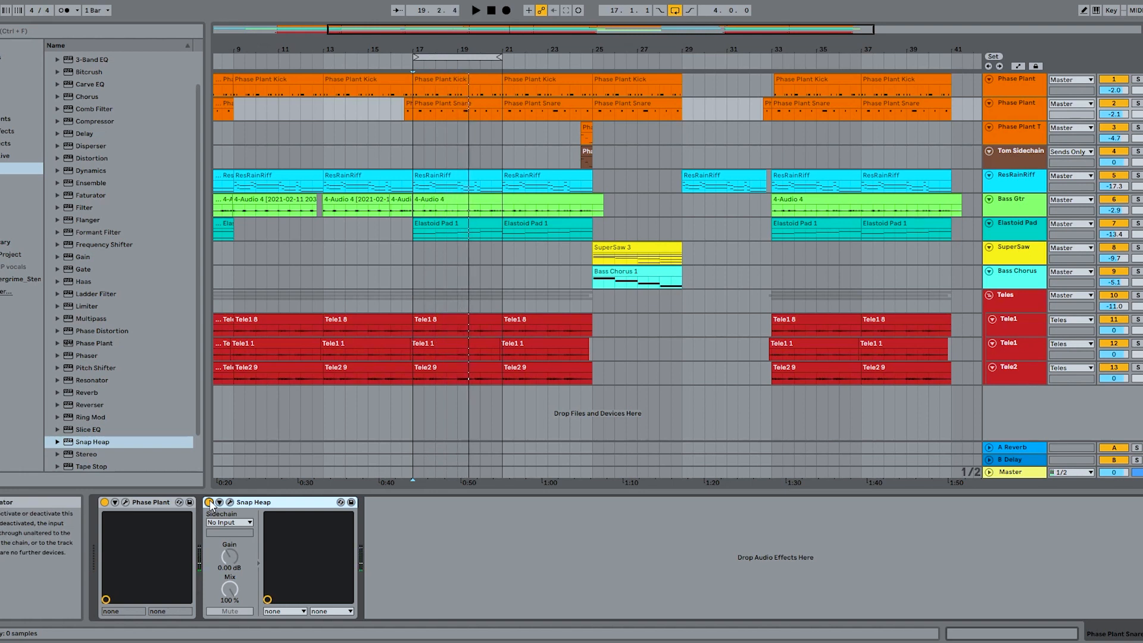
left_click(518, 156)
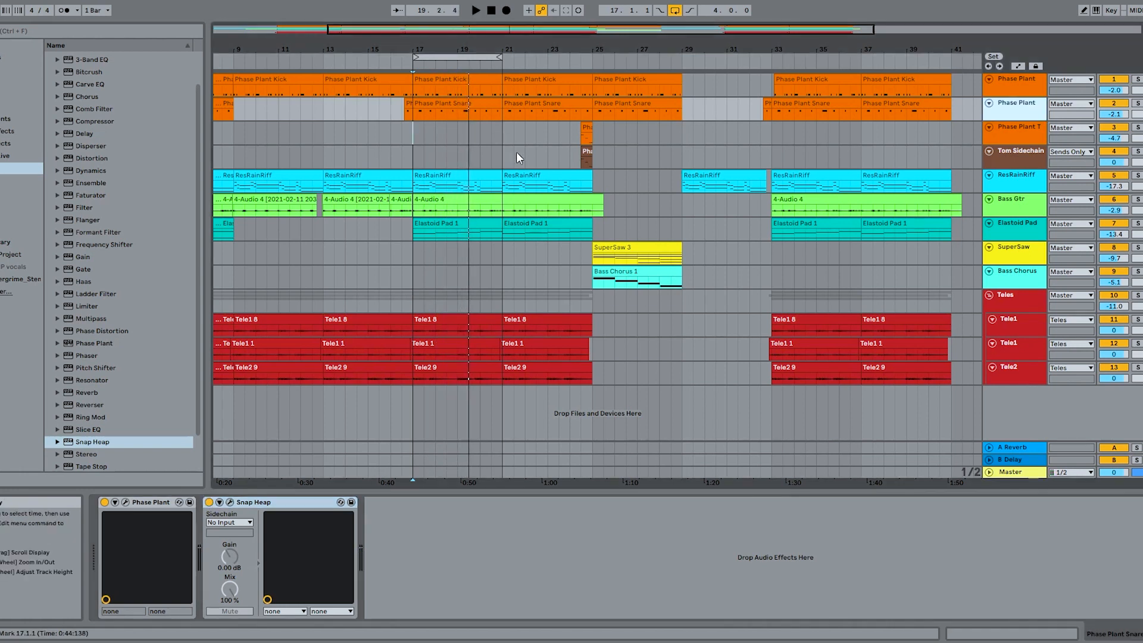
- Solo the Teles group, play it from bar 17, and compare its last Snap Heap switched on and off
left_click(1014, 299)
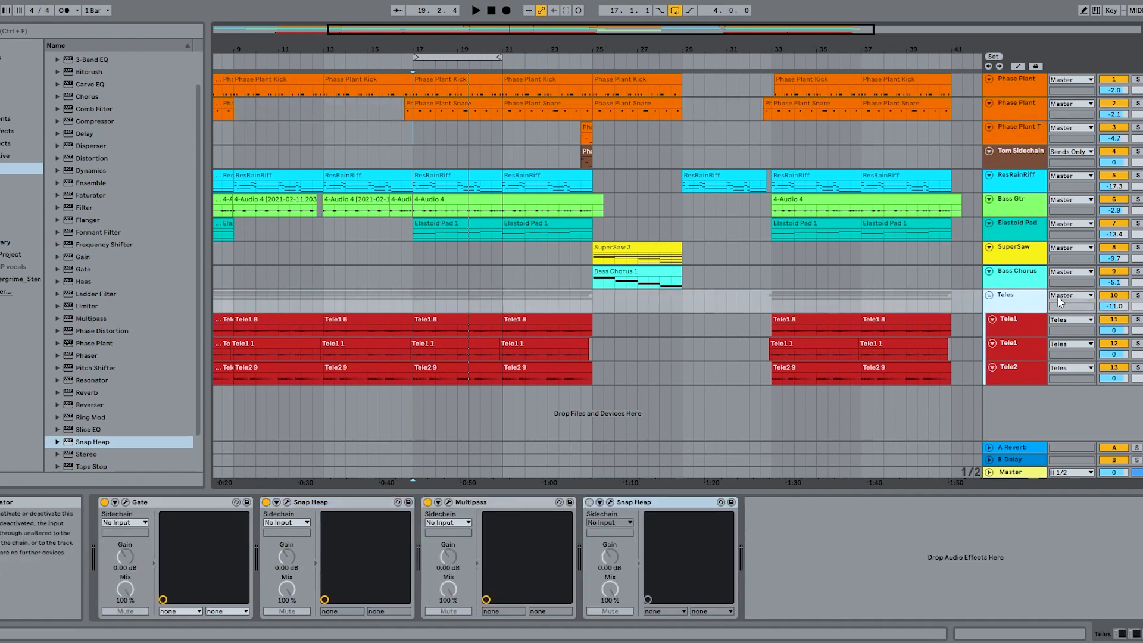
left_click(1137, 295)
key("space")
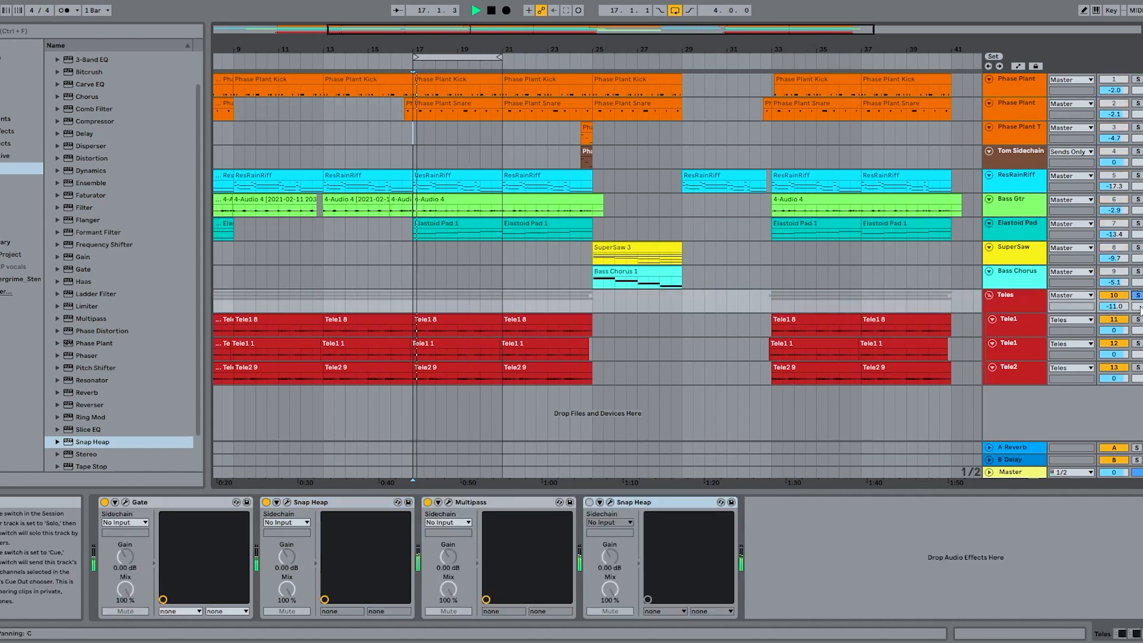
left_click(589, 503)
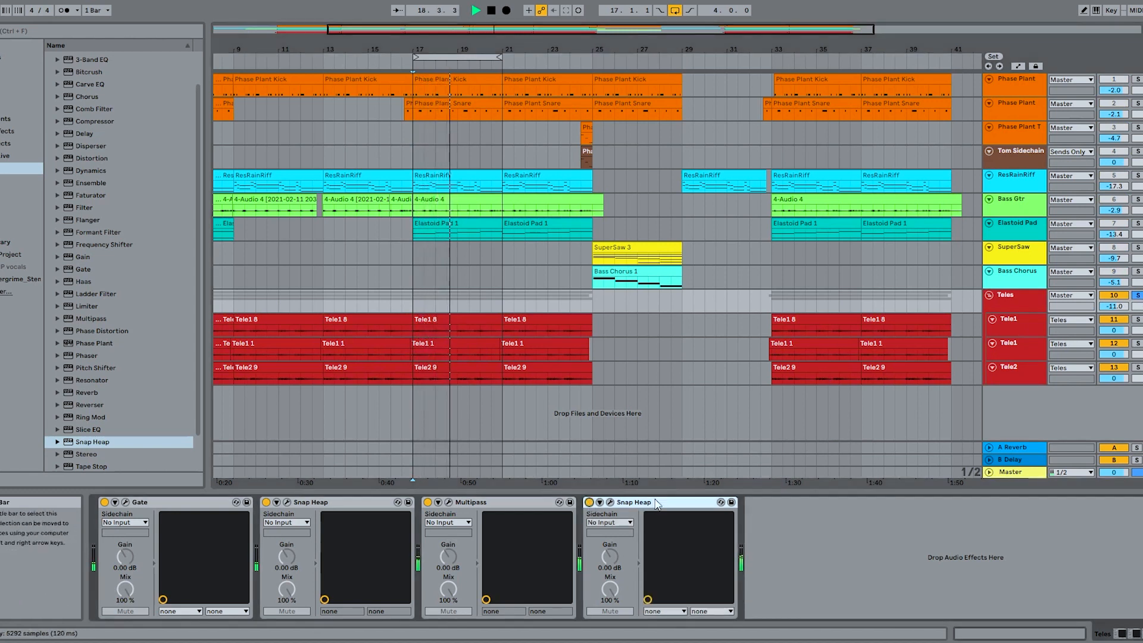
left_click(589, 502)
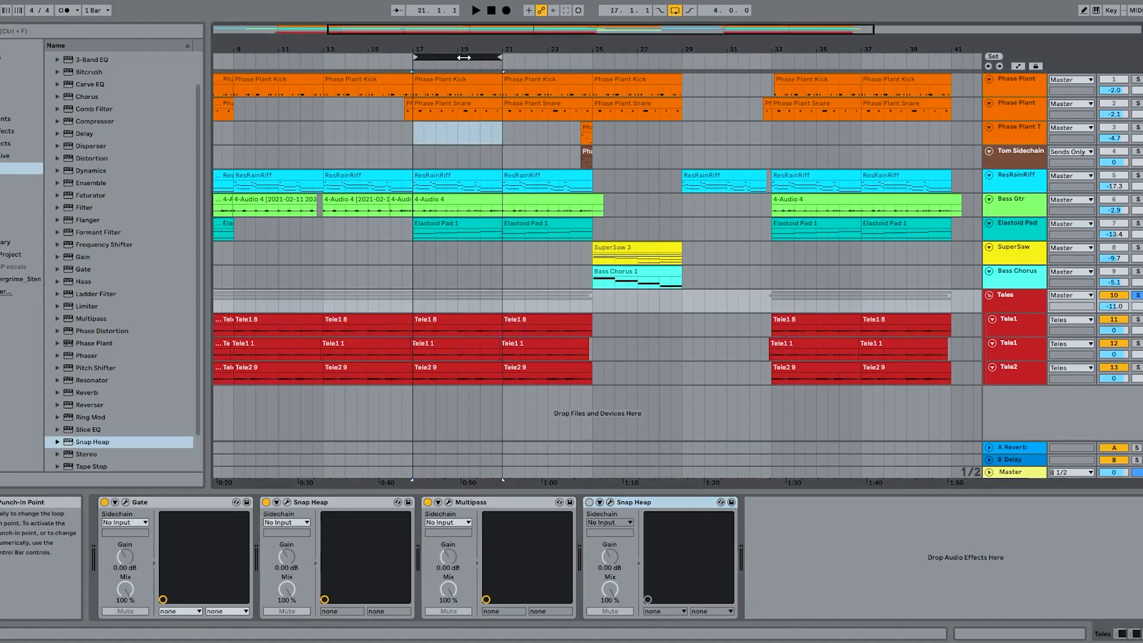
- Set the loop to start at 23.3.1 with a two-bar length, and take the Teles group out of solo
left_click_drag(467, 64, 603, 57)
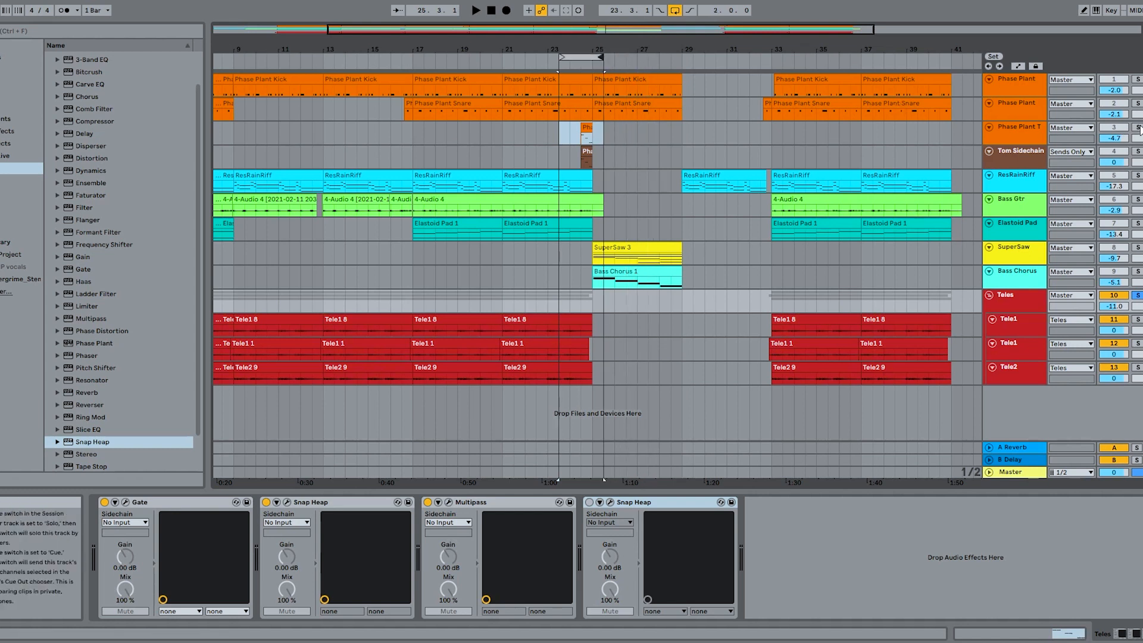
left_click(1138, 295)
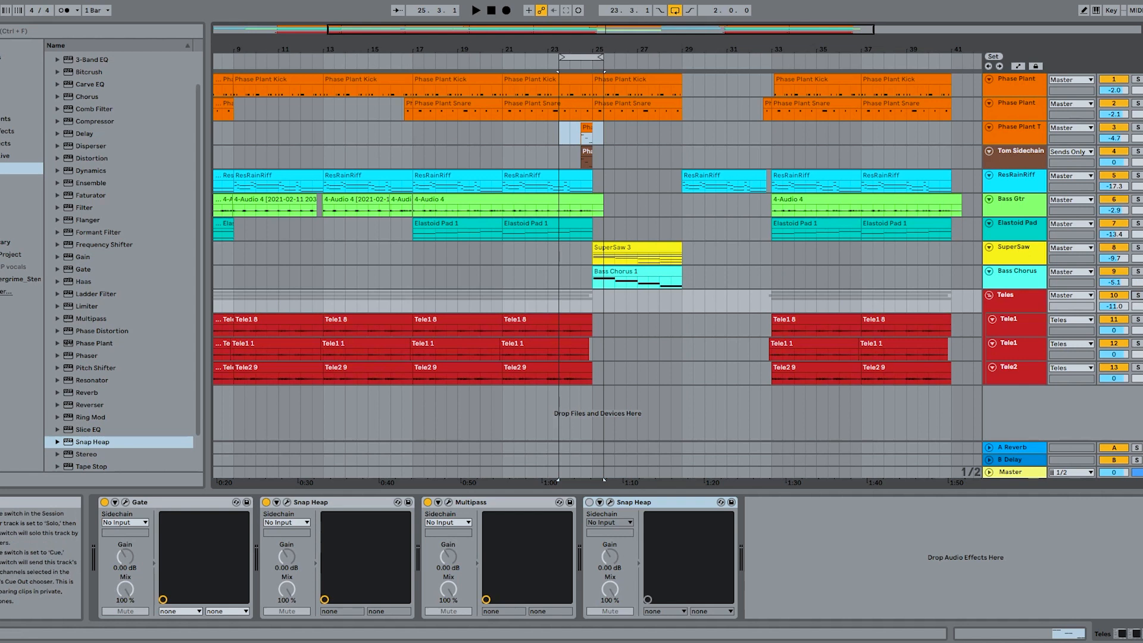
- Select the Phase Plant Toms track and play the tom fill before bar 25 in the full mix
left_click(1019, 129)
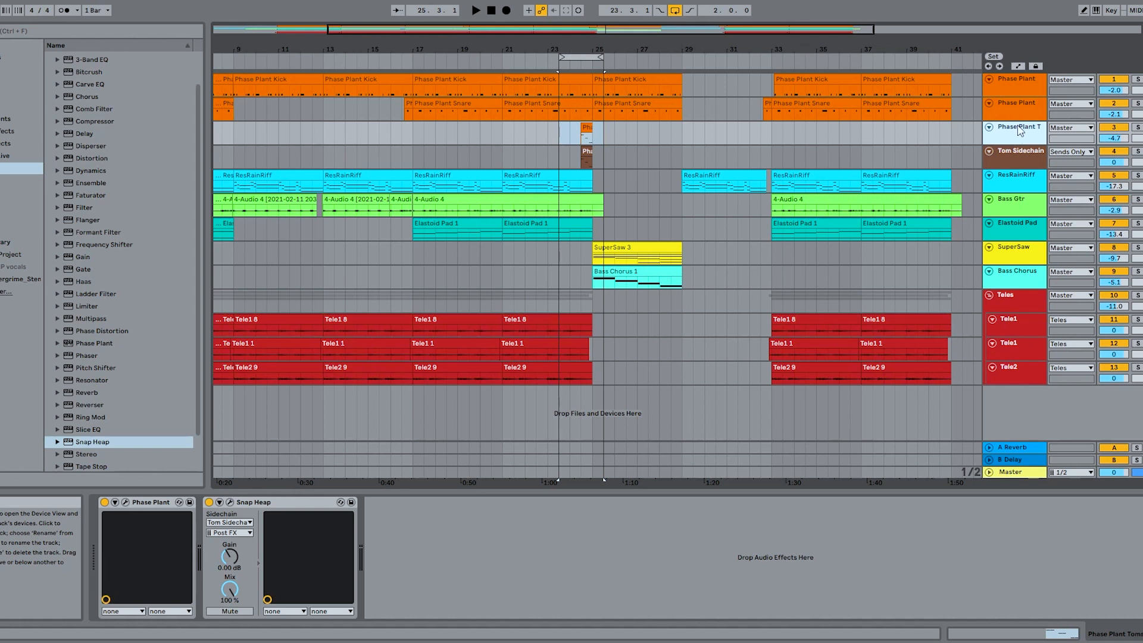
left_click(575, 64)
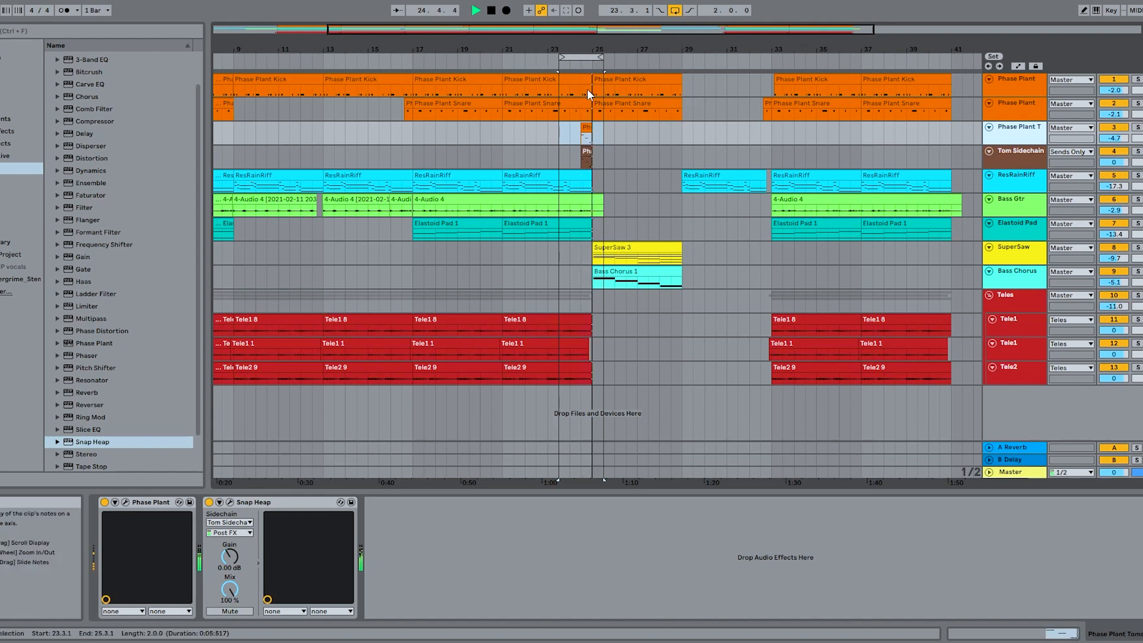
key("space")
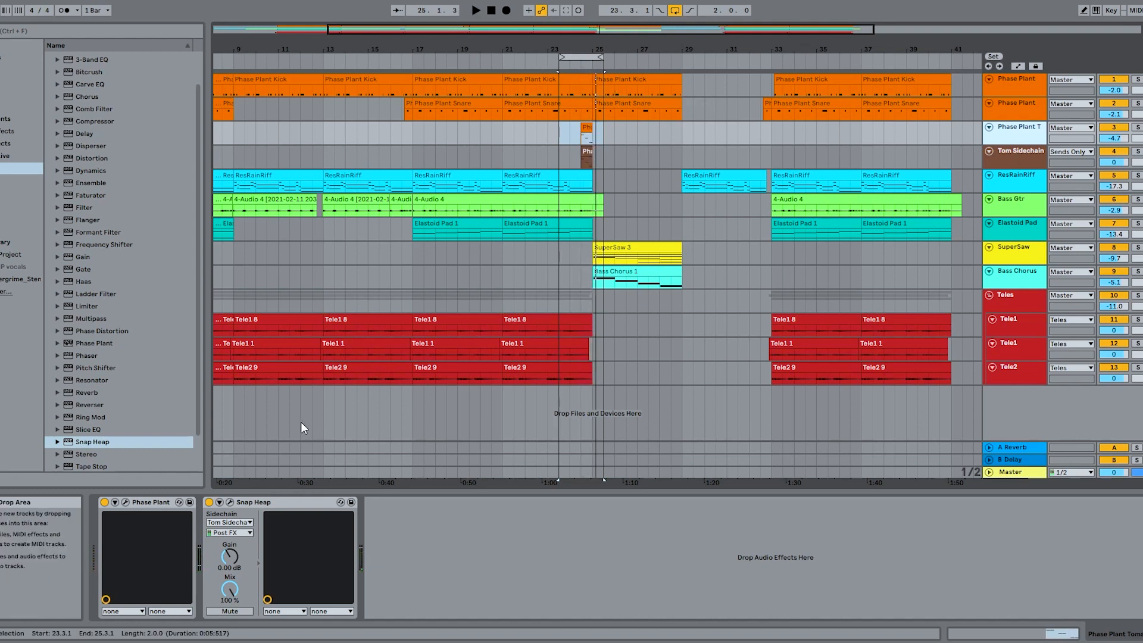
- Bypass Snap Heap on the toms track, solo the track and play the dry tom fill
left_click(209, 502)
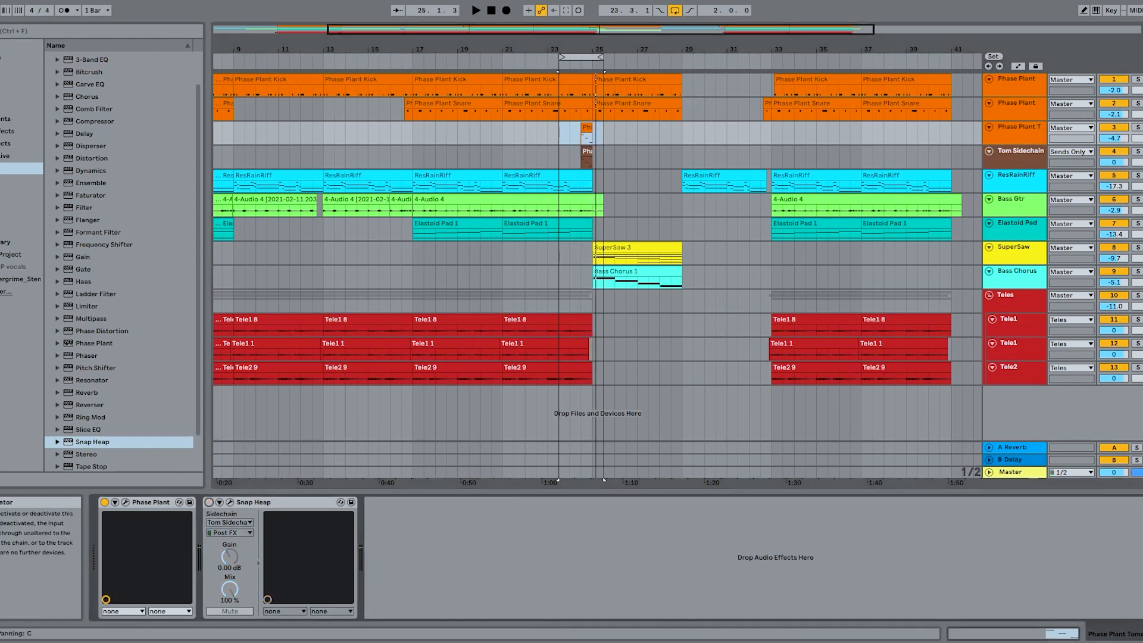
left_click(1138, 128)
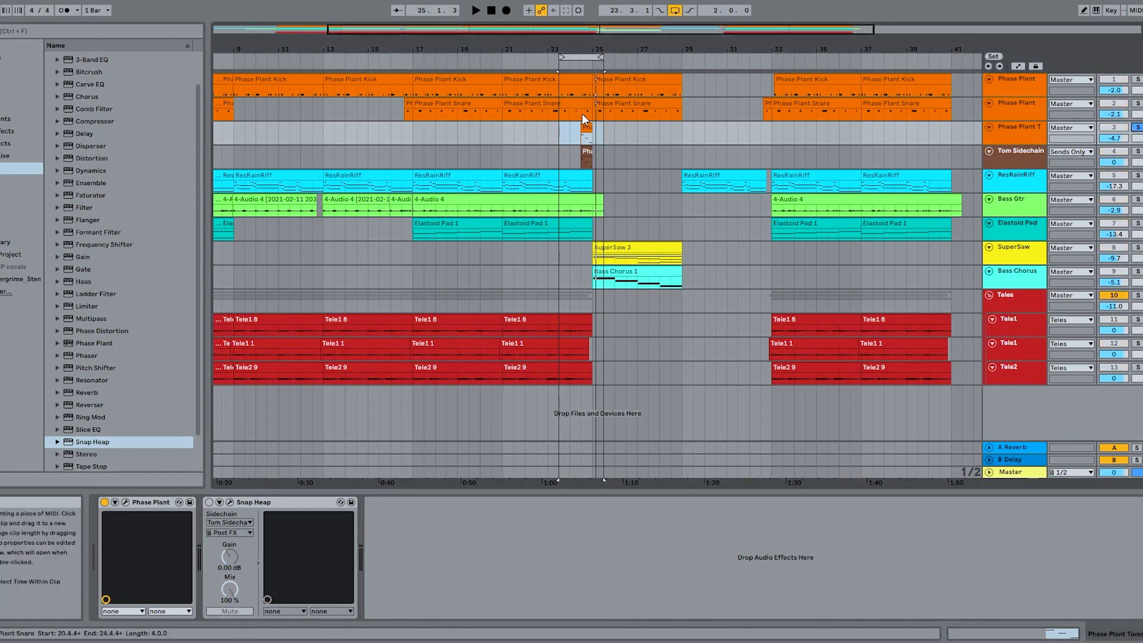
left_click(574, 66)
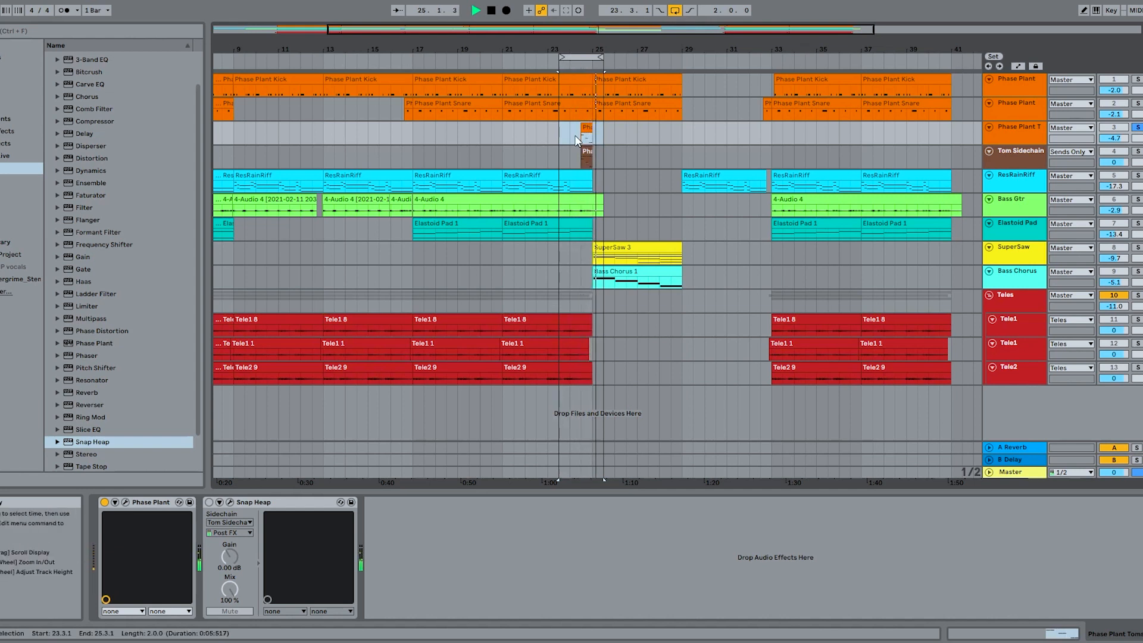
key("space")
- Examine the sine and noise generators and effect lanes of the toms' Phase Plant patch, then close it
left_click(125, 502)
scroll(383, 223, "up", 2)
scroll(382, 226, "up", 3)
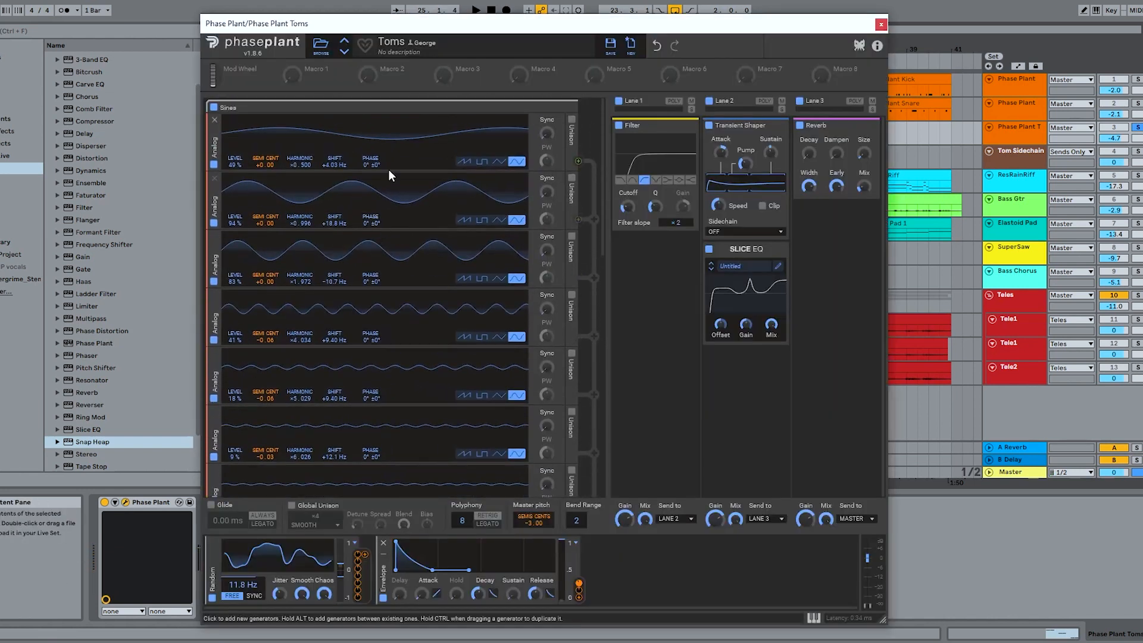
scroll(388, 251, "down", 6)
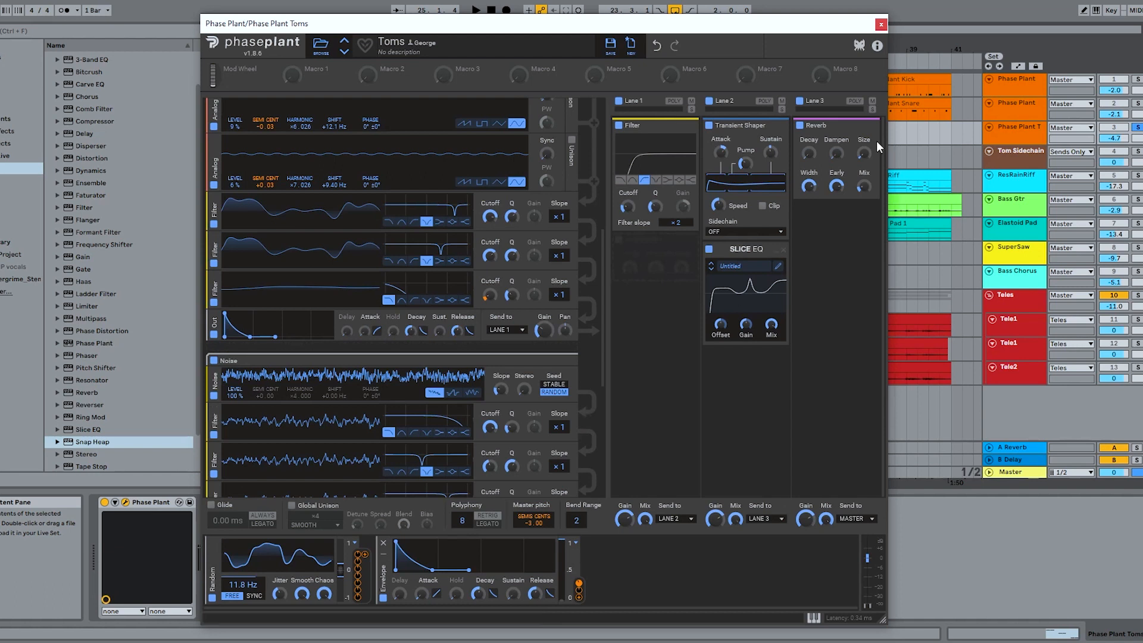
left_click(881, 24)
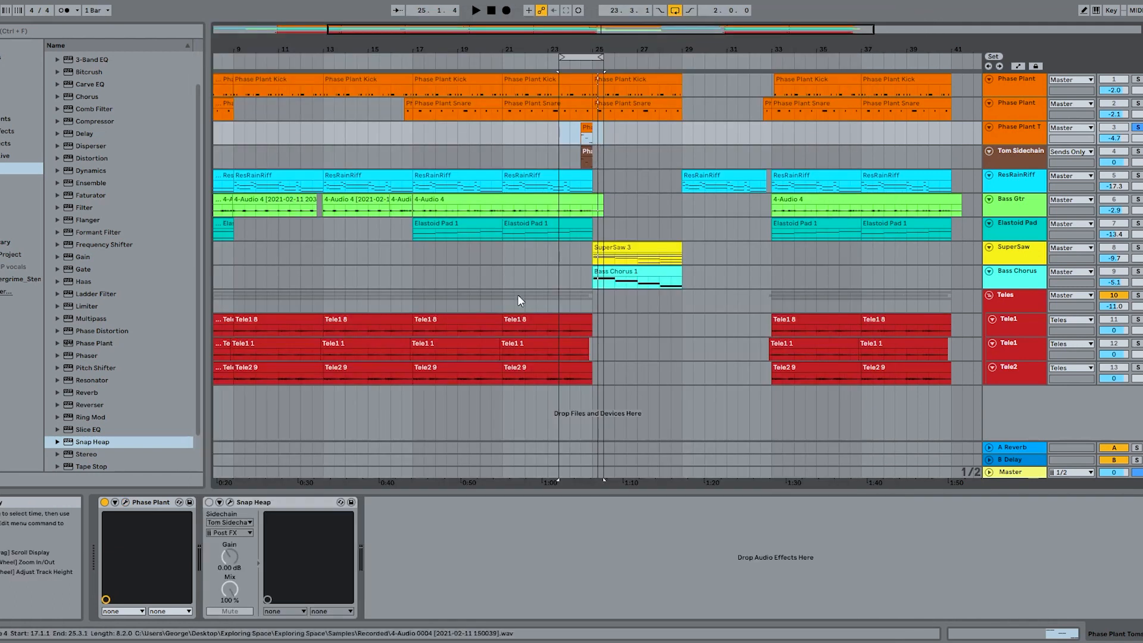
- Reactivate Snap Heap on the toms track and inspect the Reverb and externally sidechained Gate in Parallel Bus 1a
left_click(209, 502)
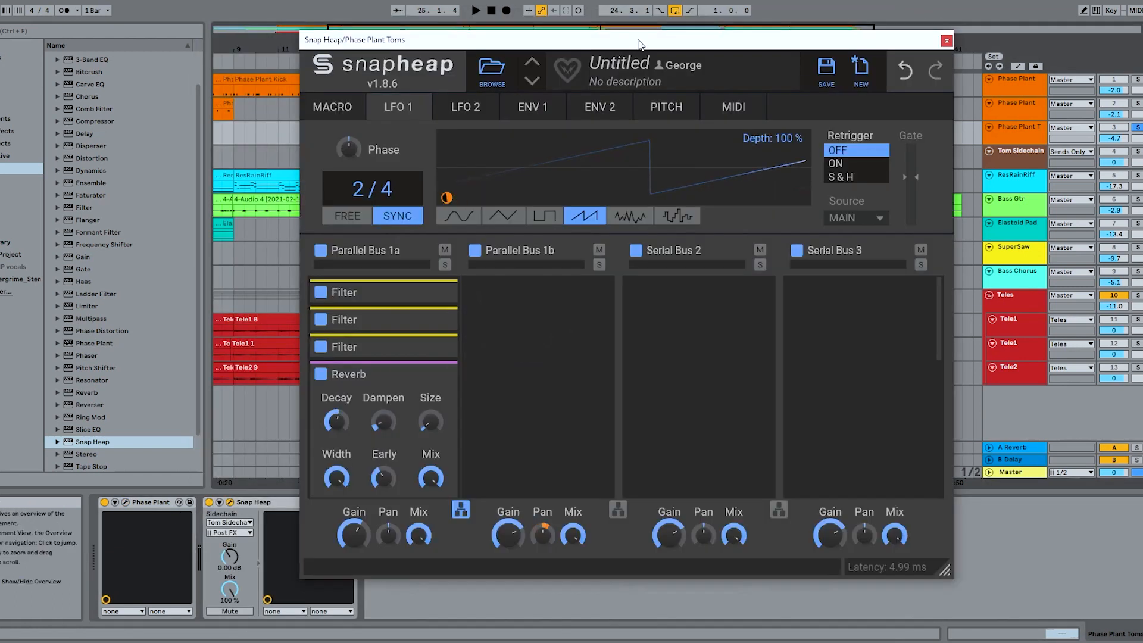
left_click_drag(639, 39, 608, 43)
scroll(374, 388, "down", 2)
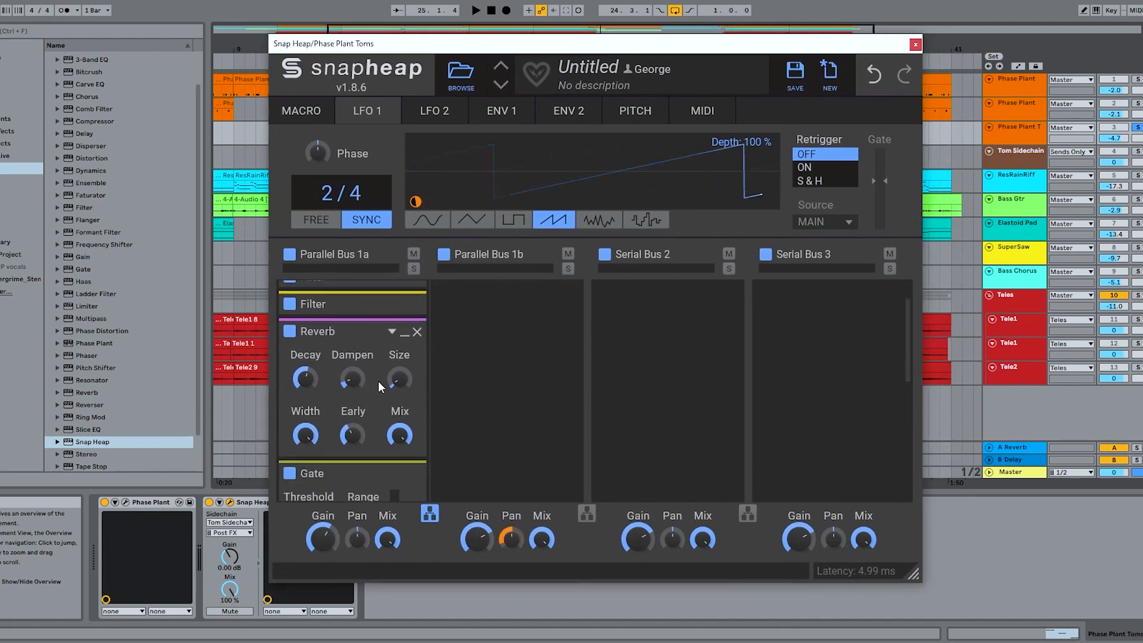
scroll(378, 381, "down", 2)
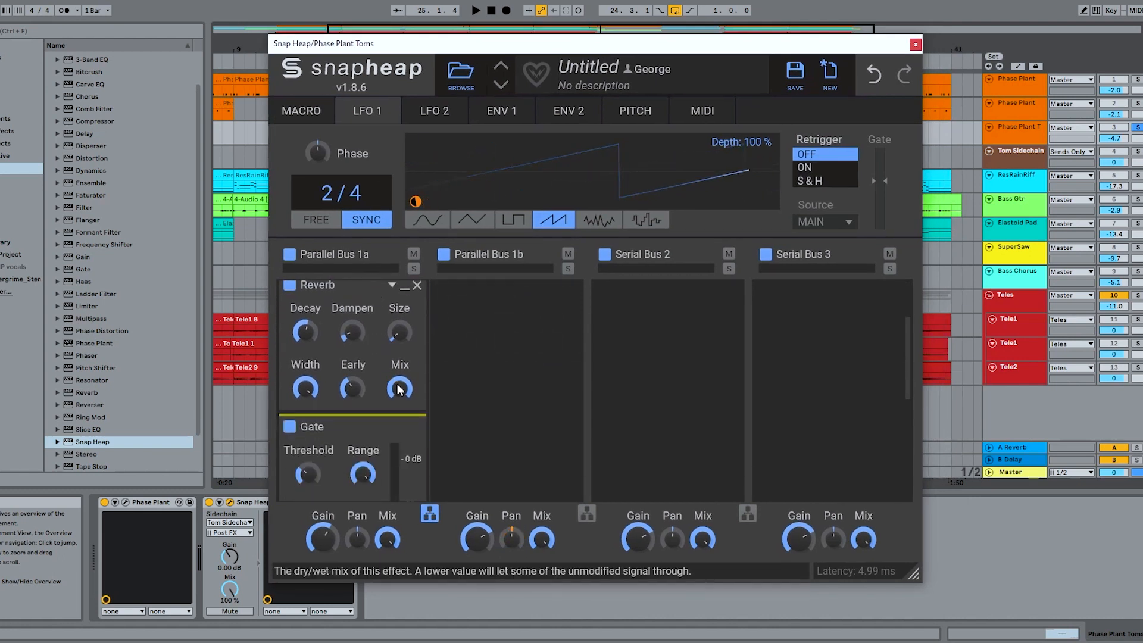
scroll(374, 395, "down", 2)
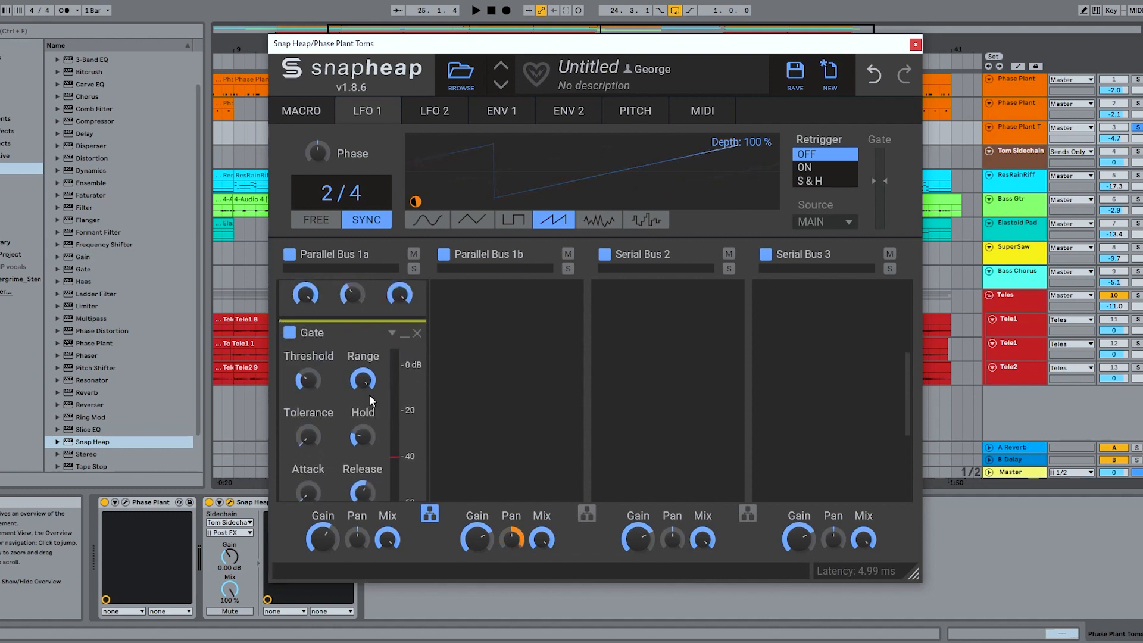
scroll(384, 384, "down", 3)
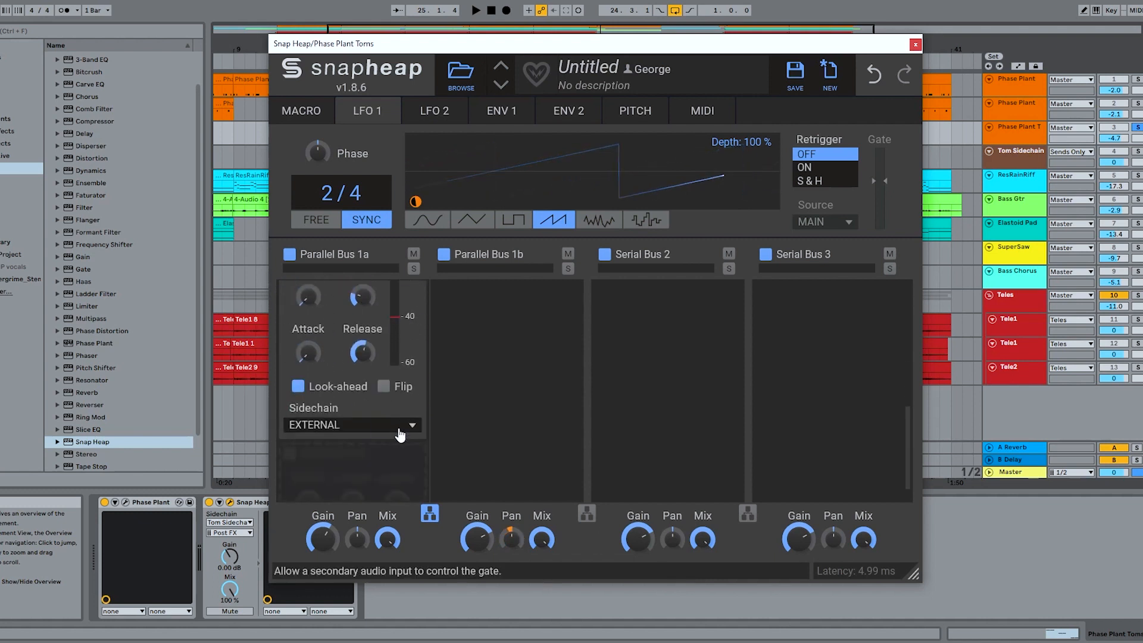
- Check the device on the Tom Sidechain track, then return to the toms track's Snap Heap
left_click(1013, 149)
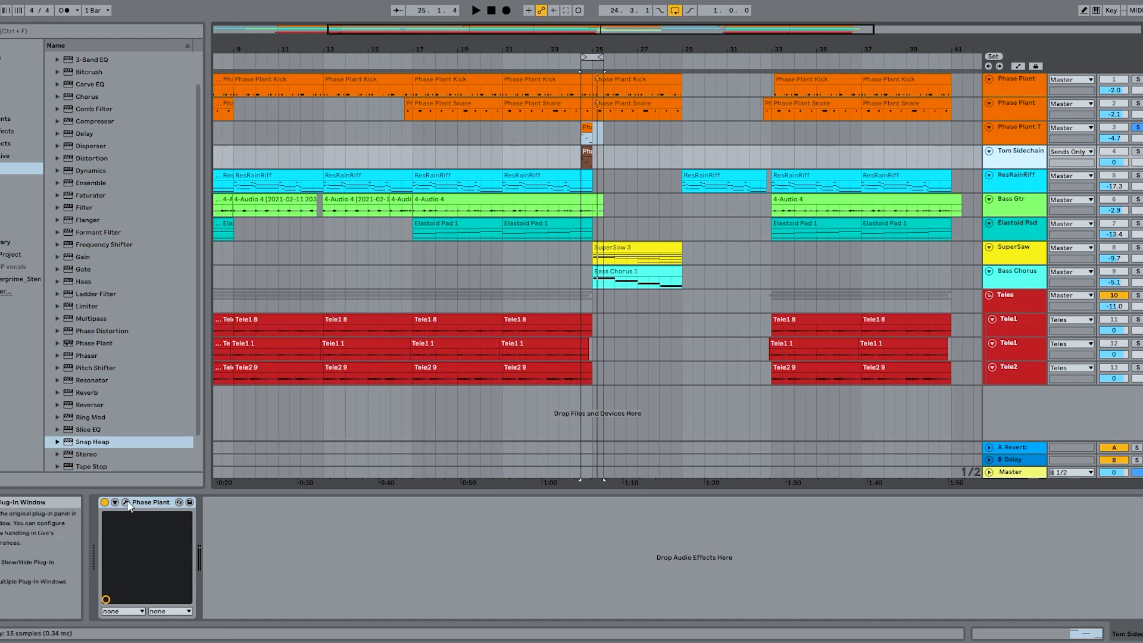
left_click(1027, 136)
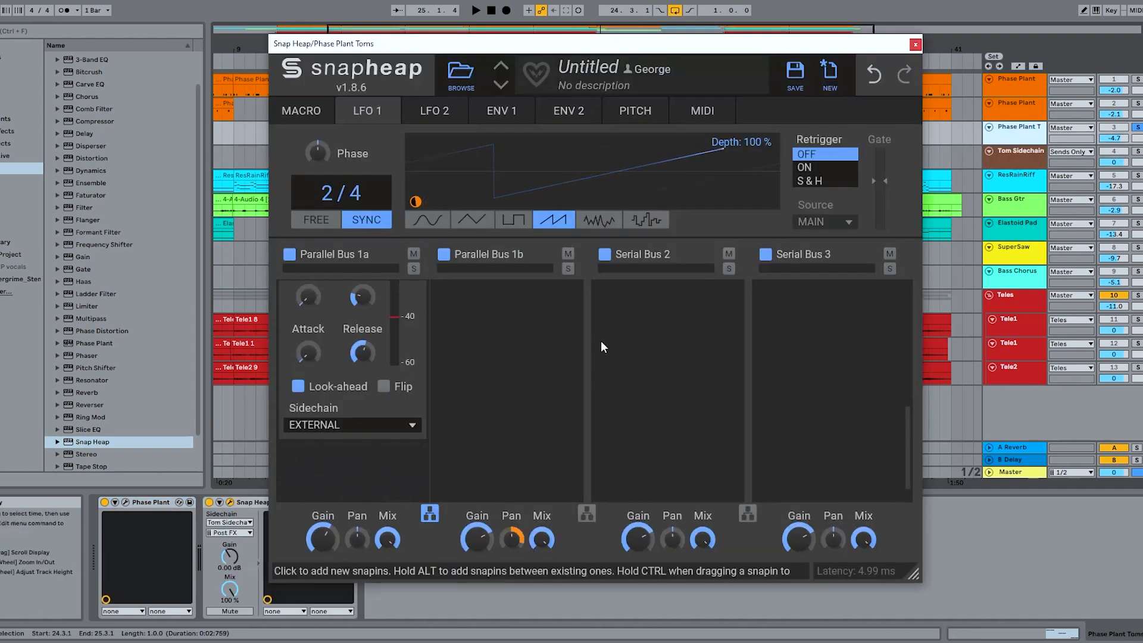
left_click_drag(664, 47, 635, 52)
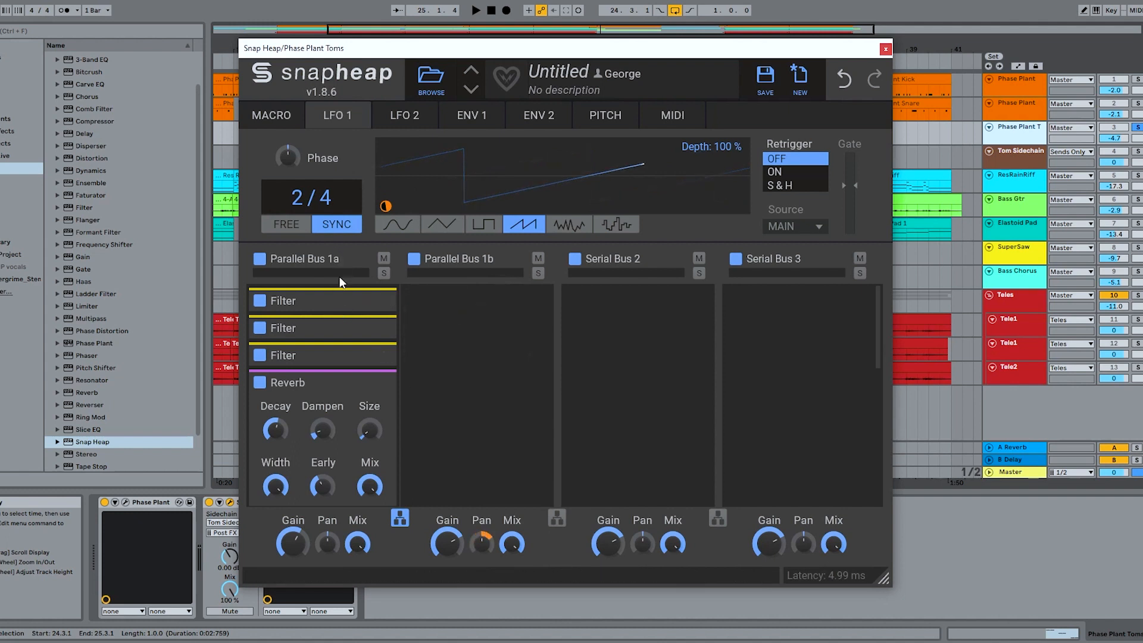
- Expand the three Filter snapins in Parallel Bus 1a to examine their curves and settings
scroll(324, 337, "down", 3)
scroll(351, 368, "up", 3)
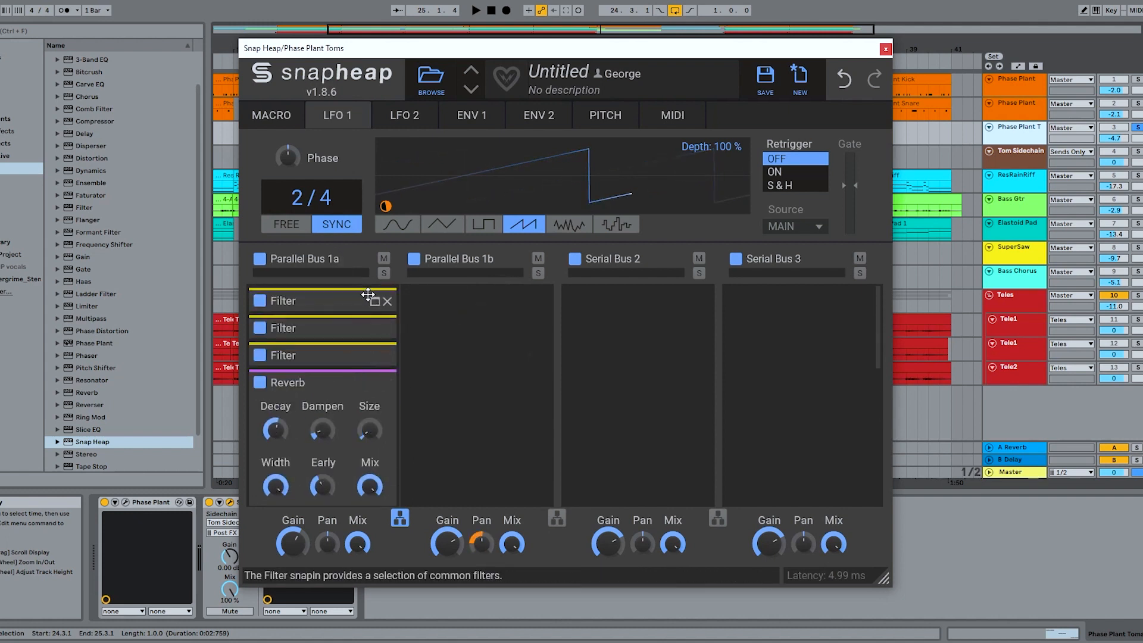
left_click(381, 305)
scroll(372, 384, "down", 3)
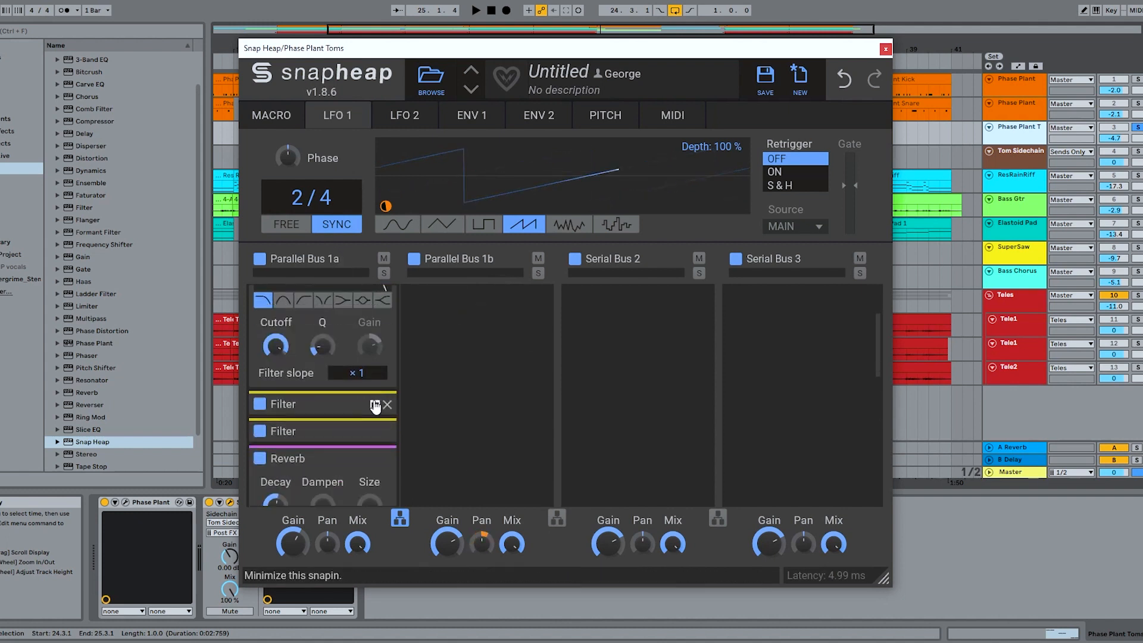
left_click(376, 405)
scroll(378, 409, "down", 2)
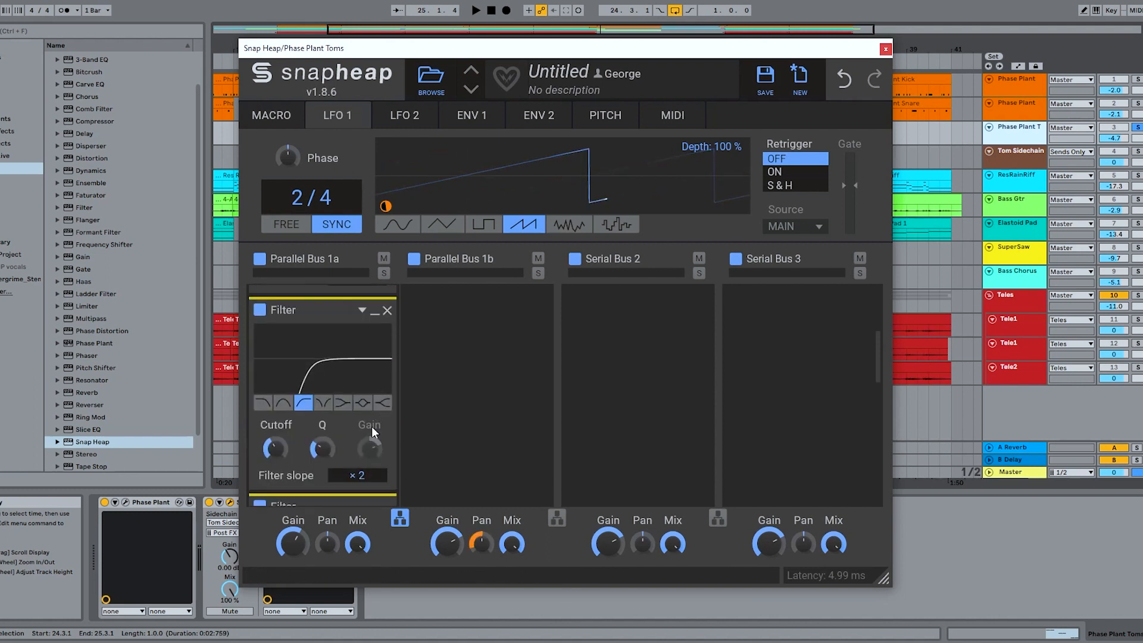
scroll(371, 427, "down", 3)
left_click(376, 366)
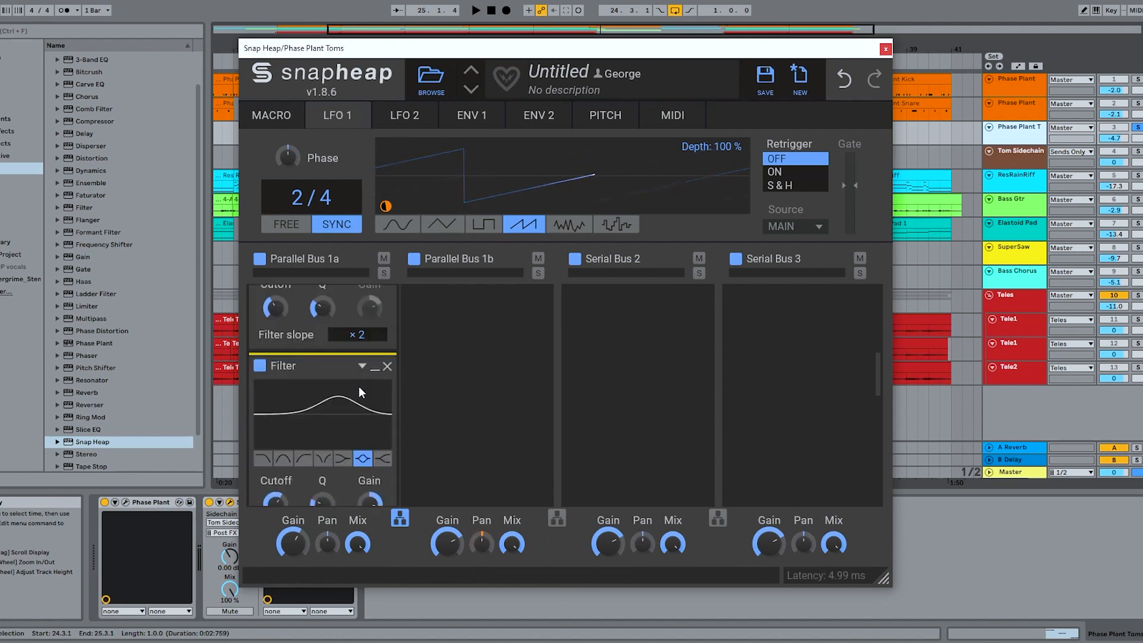
- Minimize the expanded Filter snapins in Parallel Bus 1a
left_click(375, 368)
scroll(375, 370, "up", 3)
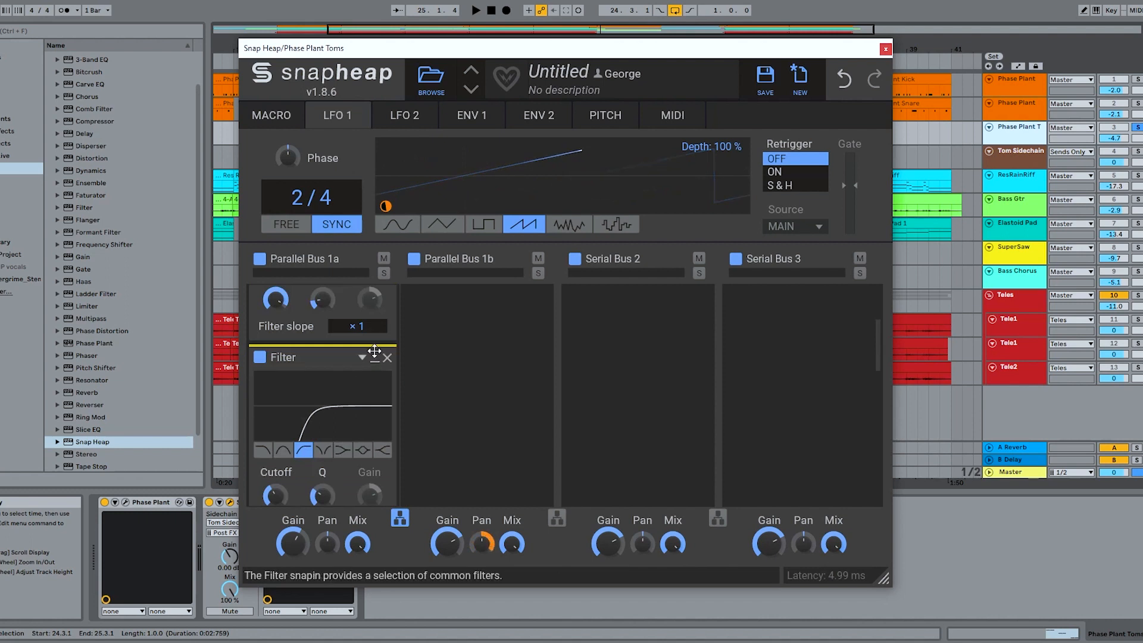
left_click(374, 357)
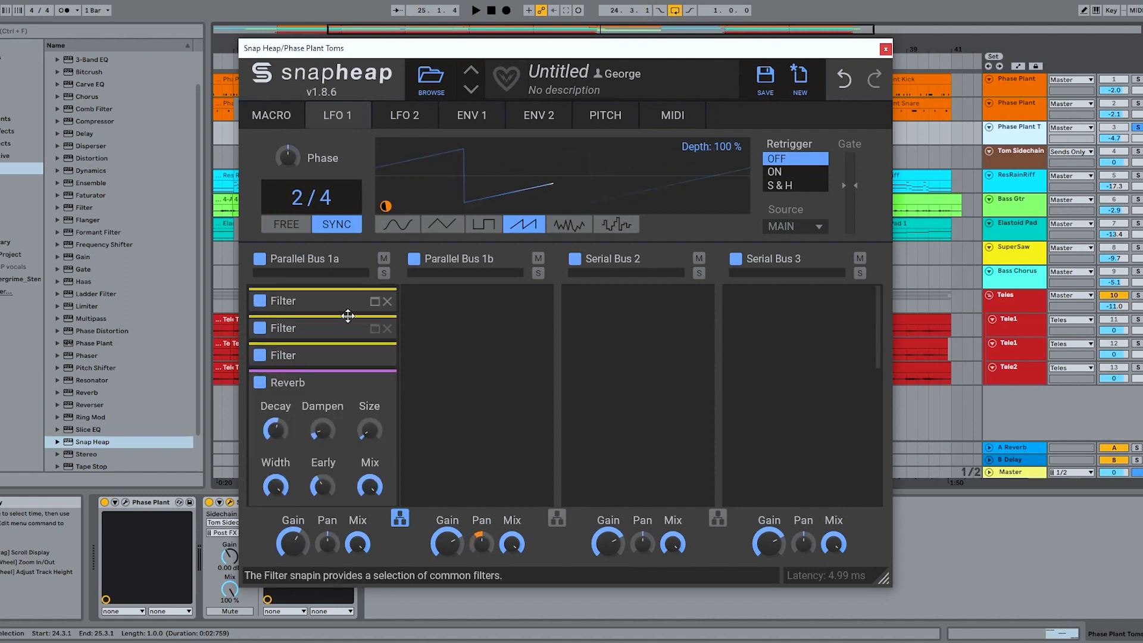
- Solo Parallel Bus 1a, disable its Gate, and audition the toms' ungated reverb
left_click(383, 272)
scroll(351, 333, "down", 3)
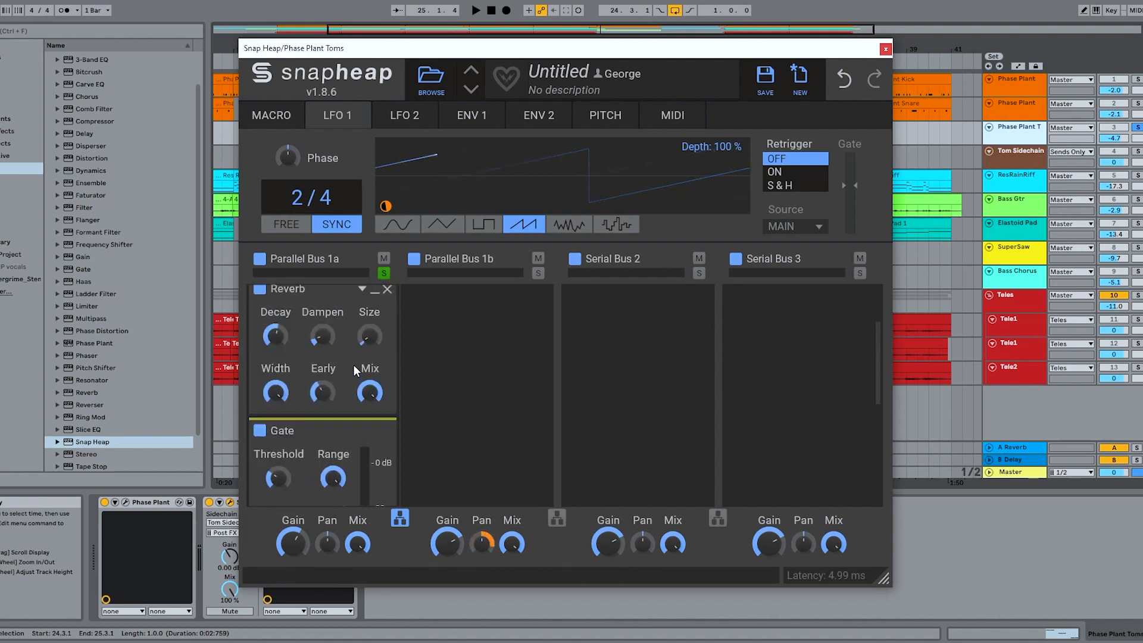
left_click(259, 430)
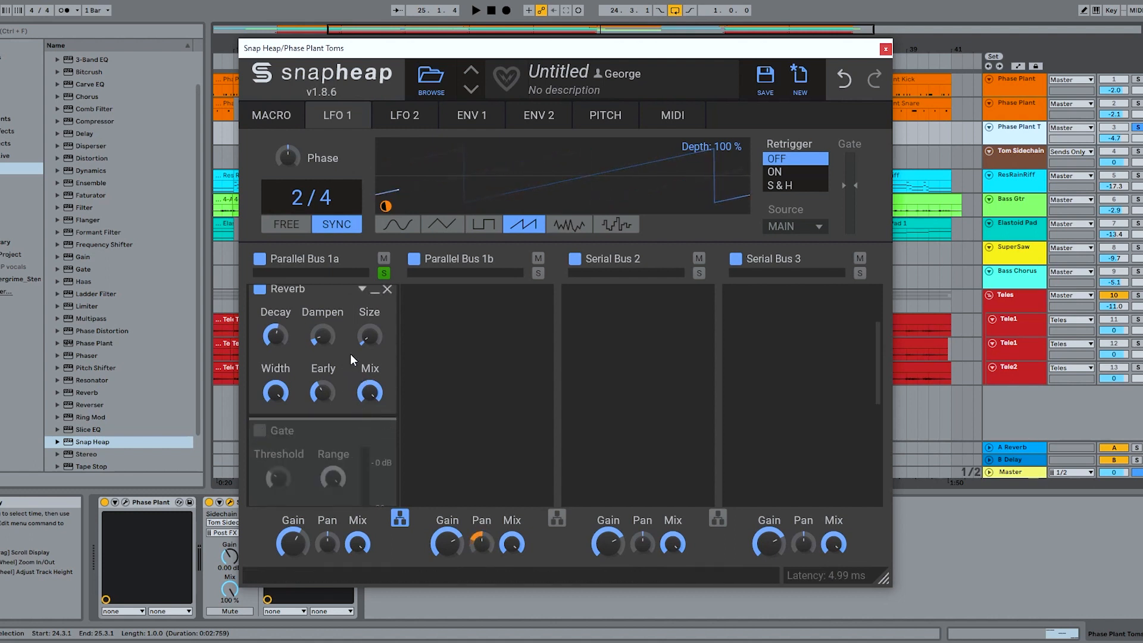
key("space")
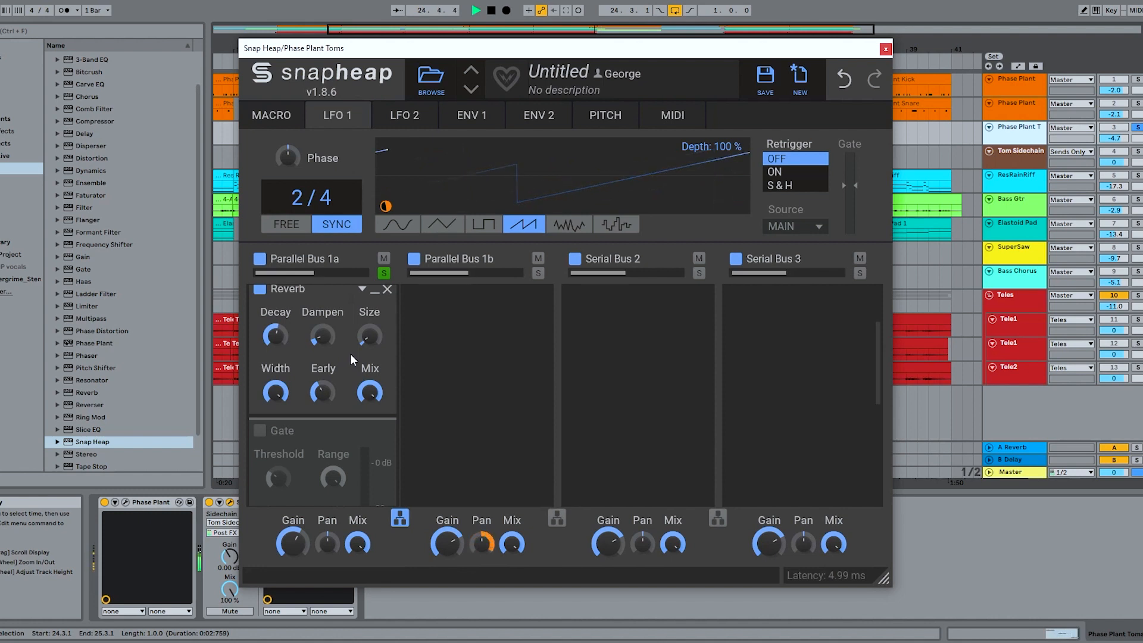
key("space")
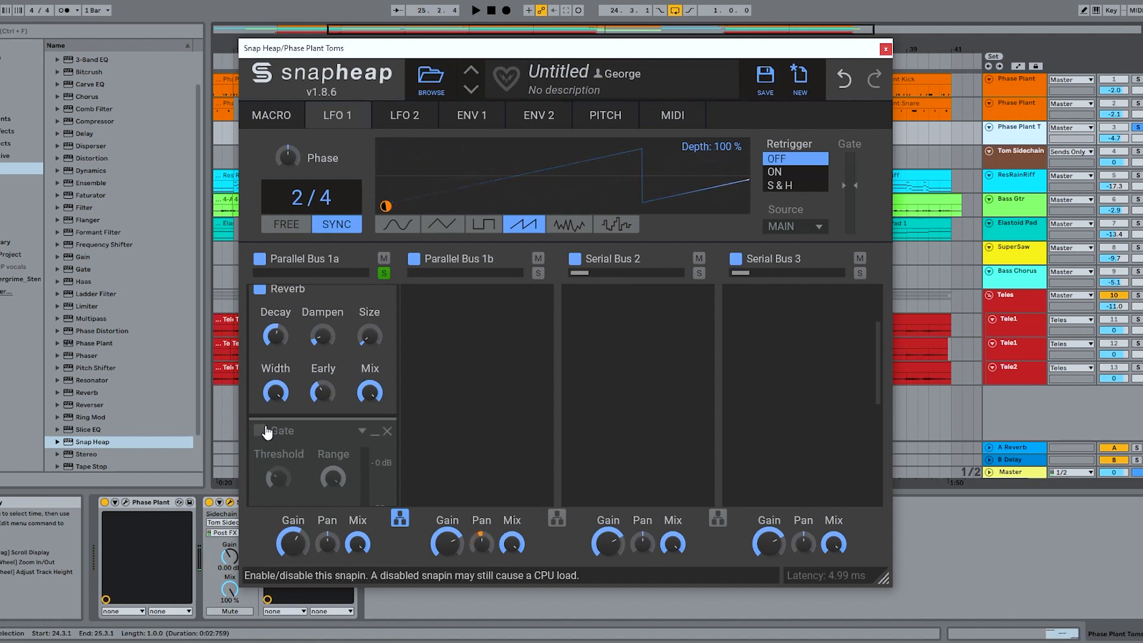
- Re-enable the Gate in Parallel Bus 1a and audition the soloed gated reverb, checking the gate's level meter
left_click(260, 431)
scroll(334, 357, "down", 3)
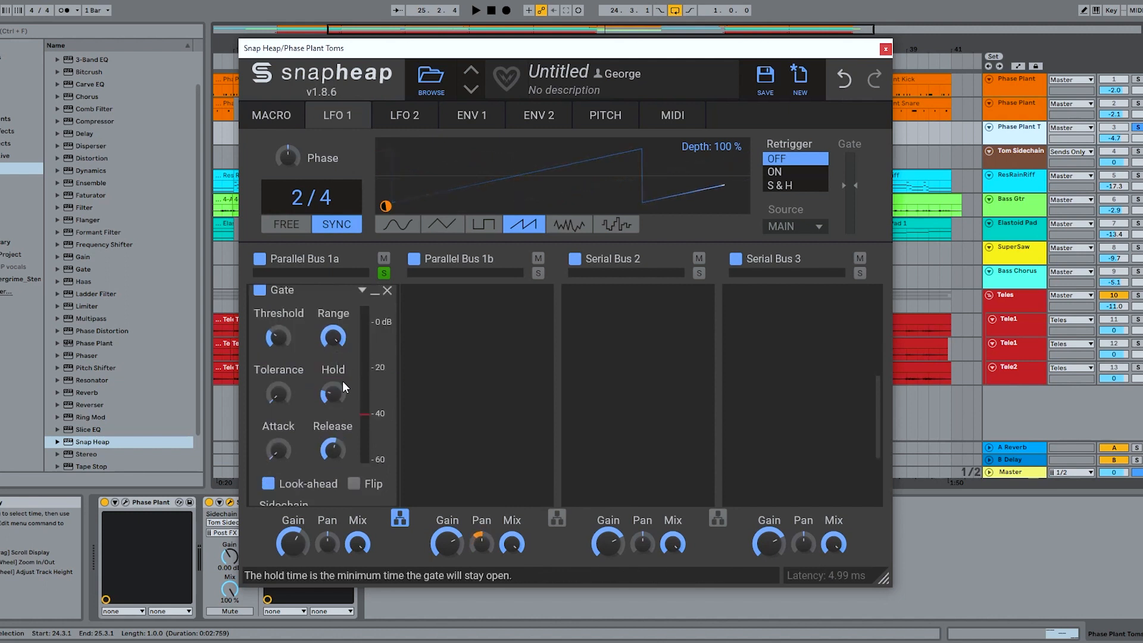
key("space")
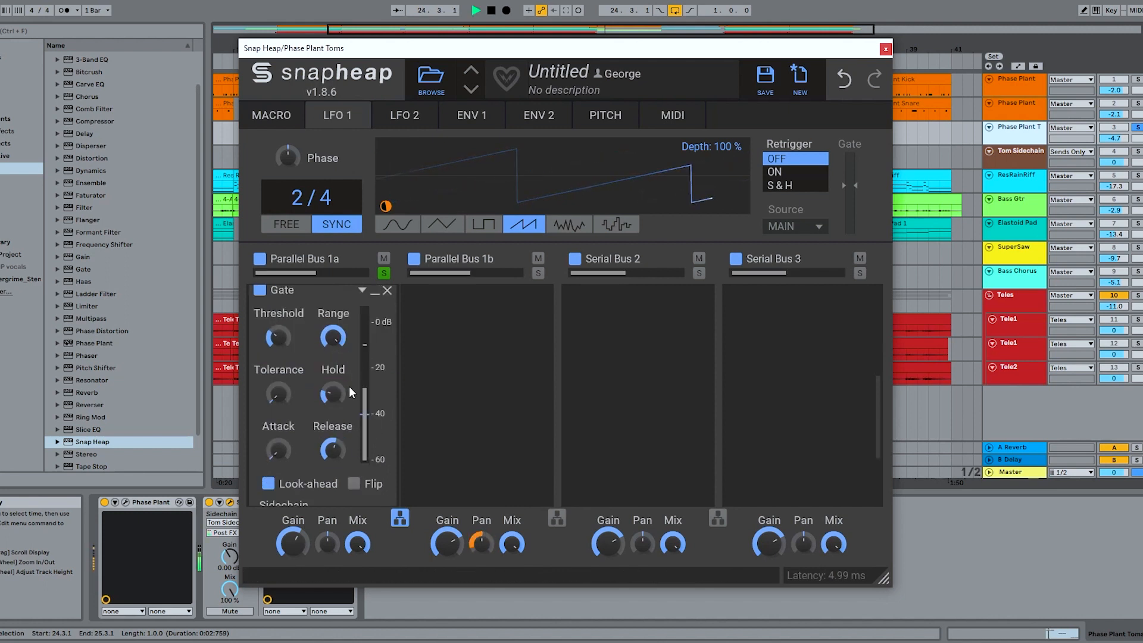
key("space")
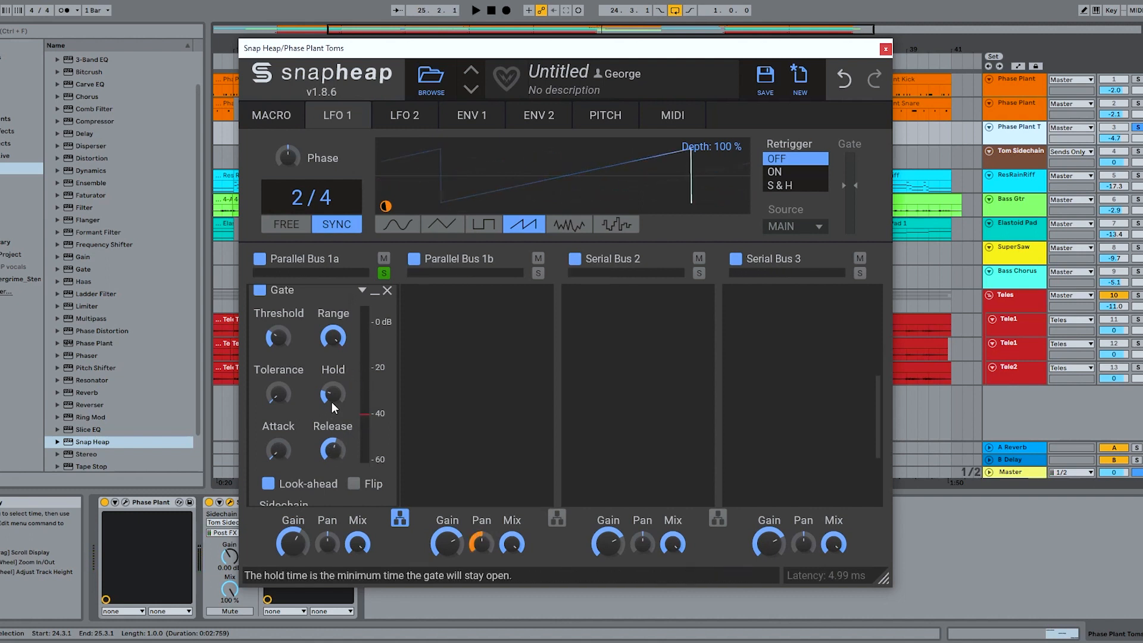
- Unsolo Parallel Bus 1a and audition the toms with the gated reverb blended into the dry signal
left_click(384, 273)
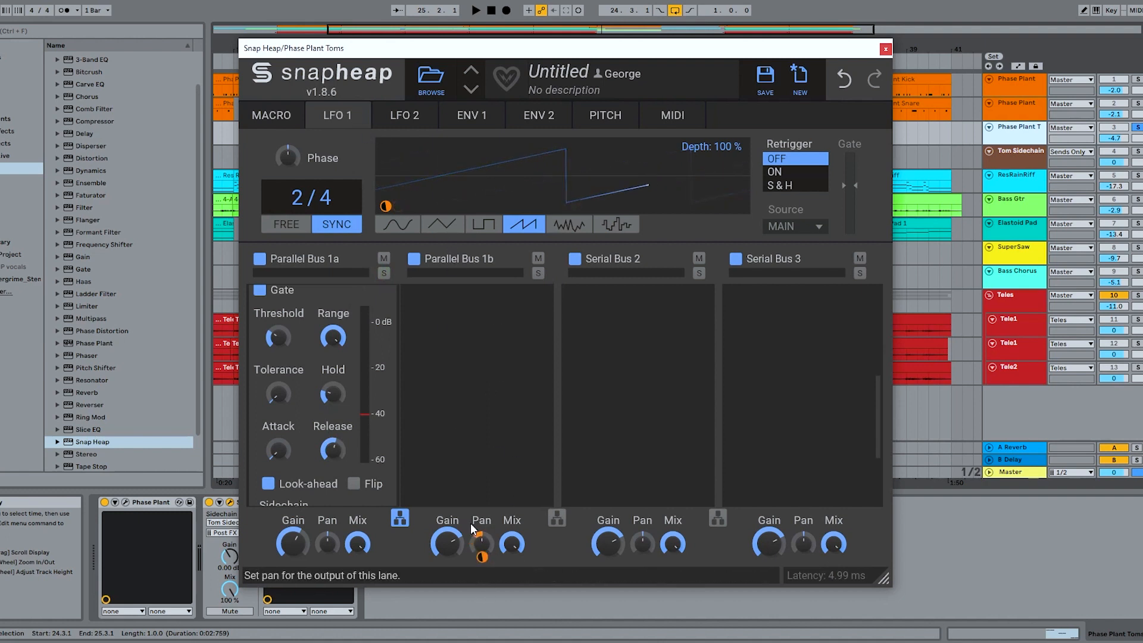
key("space")
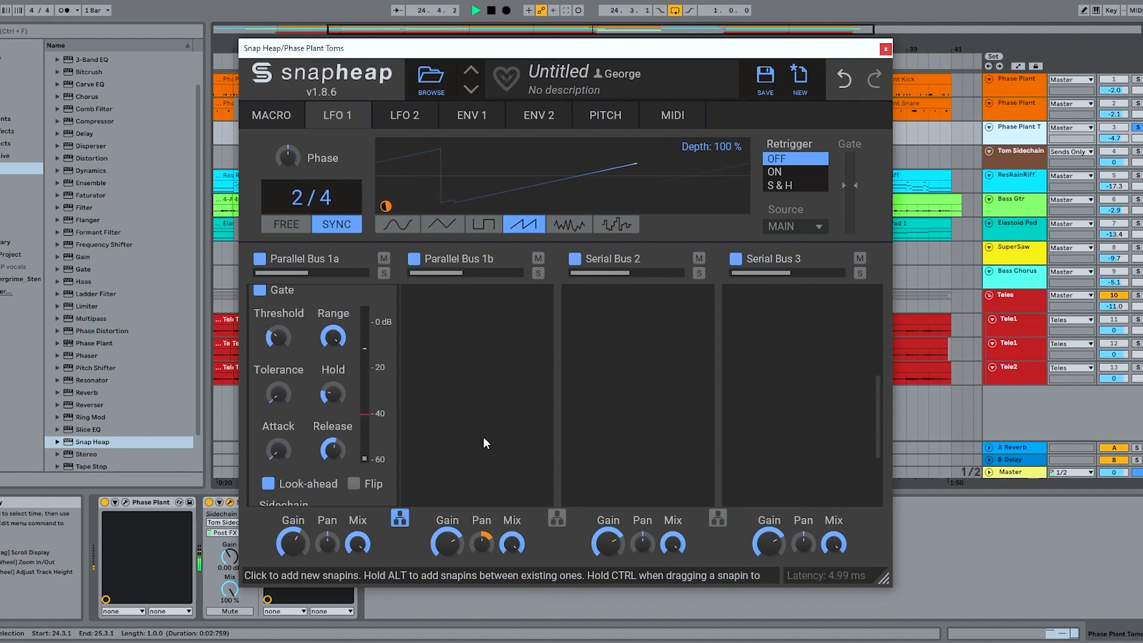
key("space")
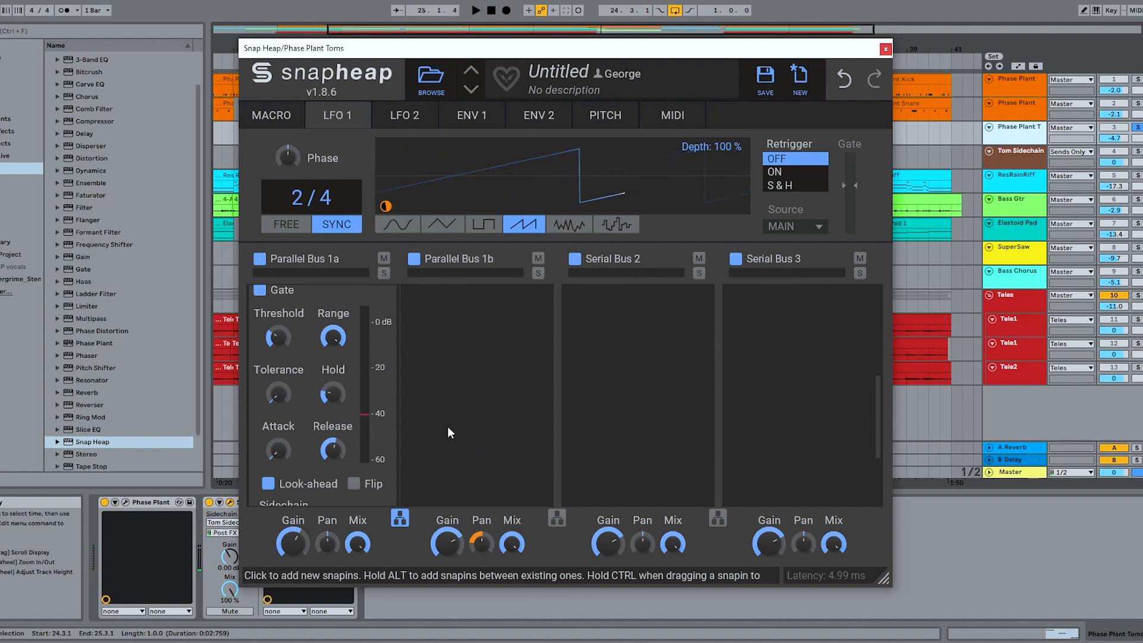
left_click(261, 292)
scroll(286, 347, "up", 3)
scroll(310, 449, "up", 2)
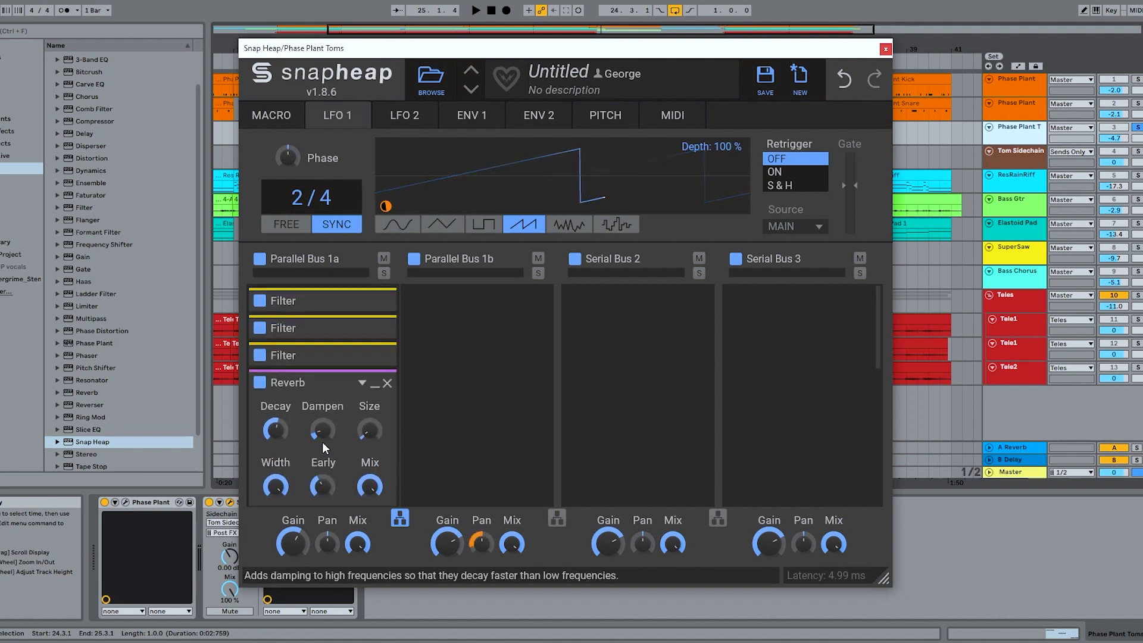
- Unsolo the toms track, loop from 24.1.1 for a length of 1.2.0, and play the tom fill in the full mix
left_click(1137, 127)
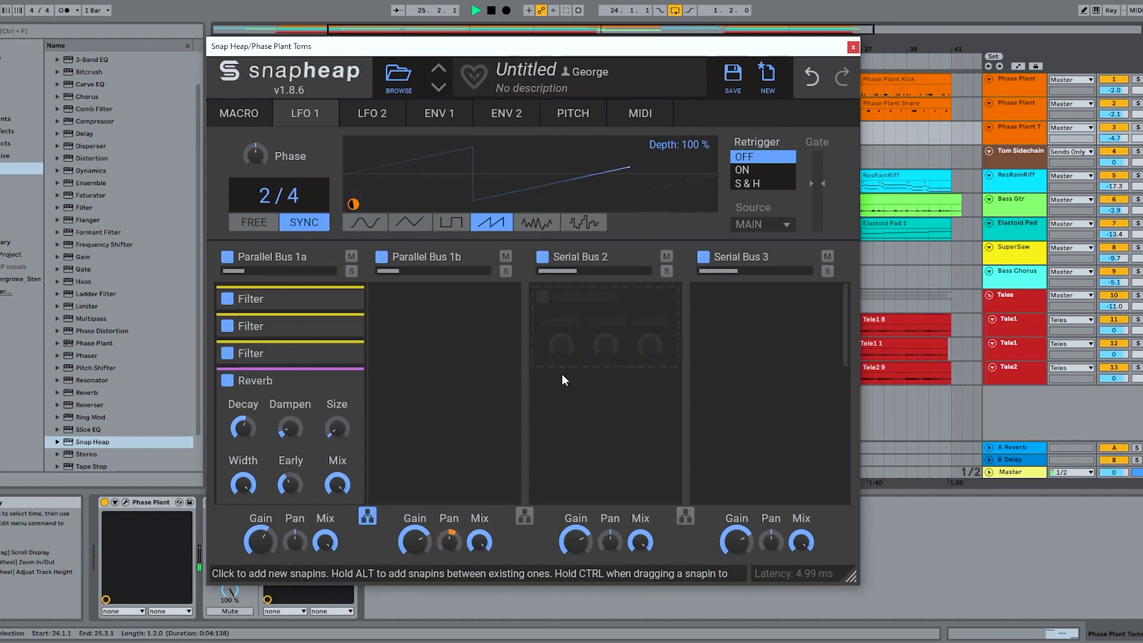
key("space")
scroll(313, 410, "down", 4)
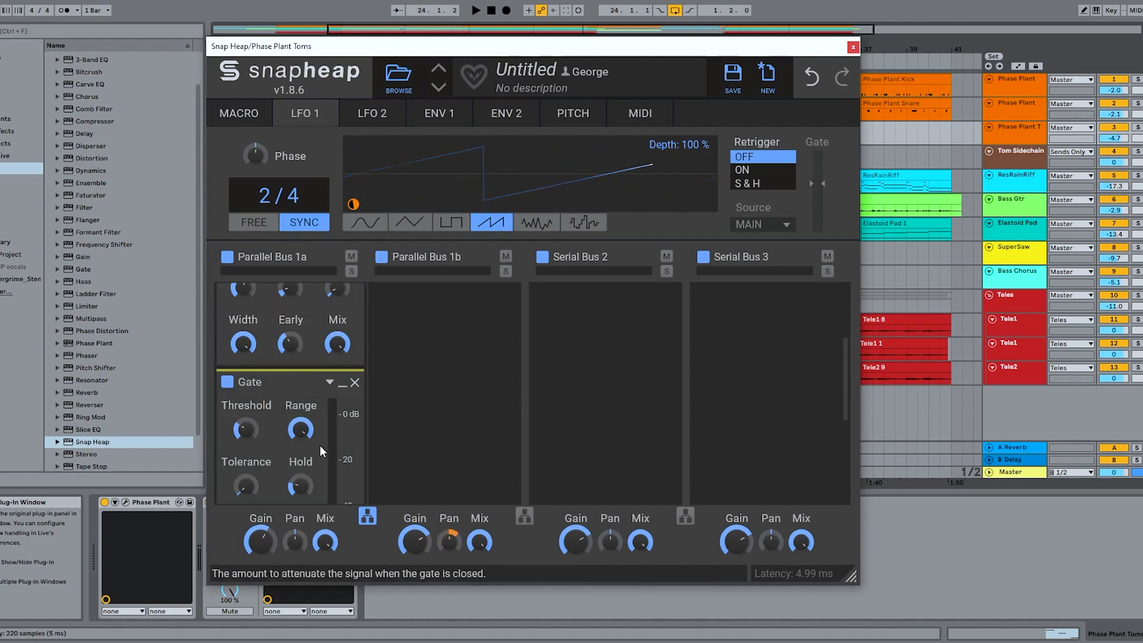
scroll(308, 391, "down", 1)
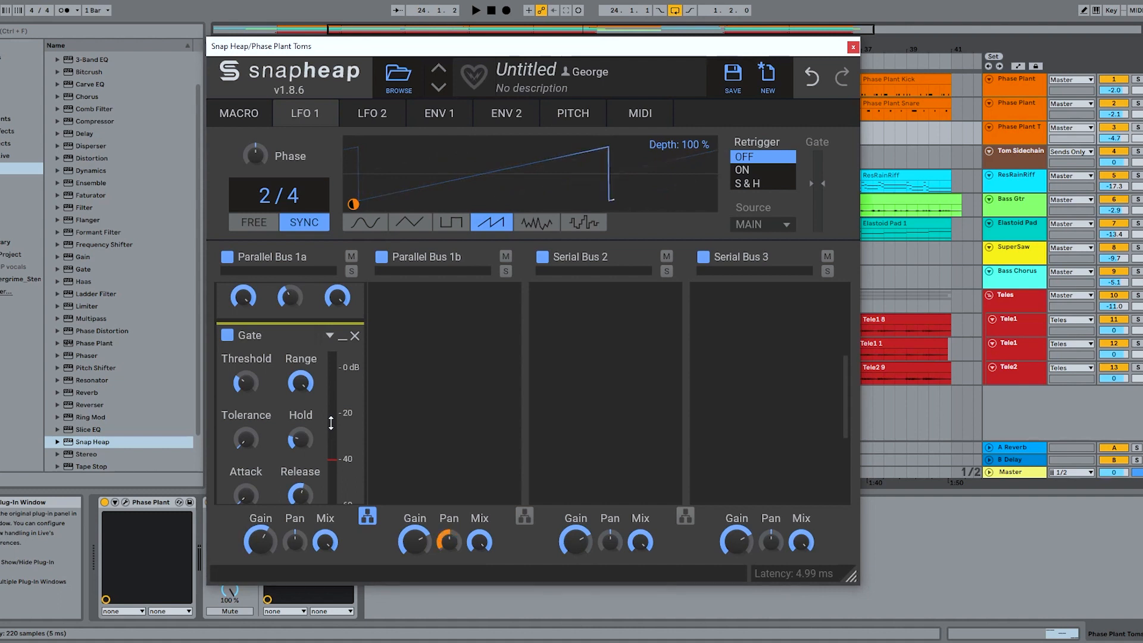
key("space")
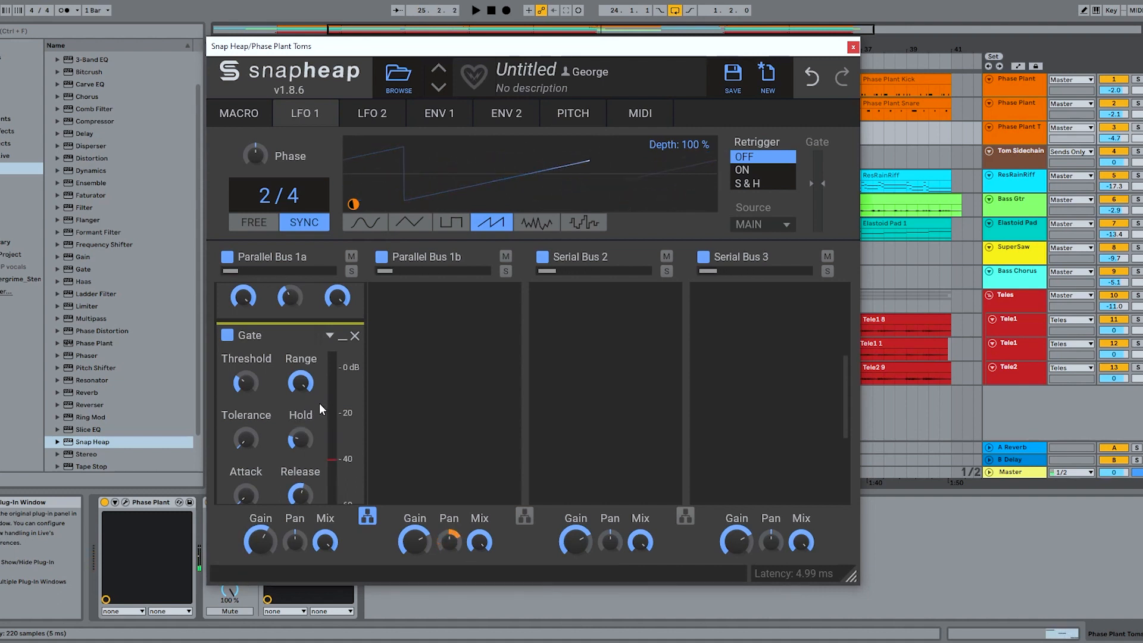
key("space")
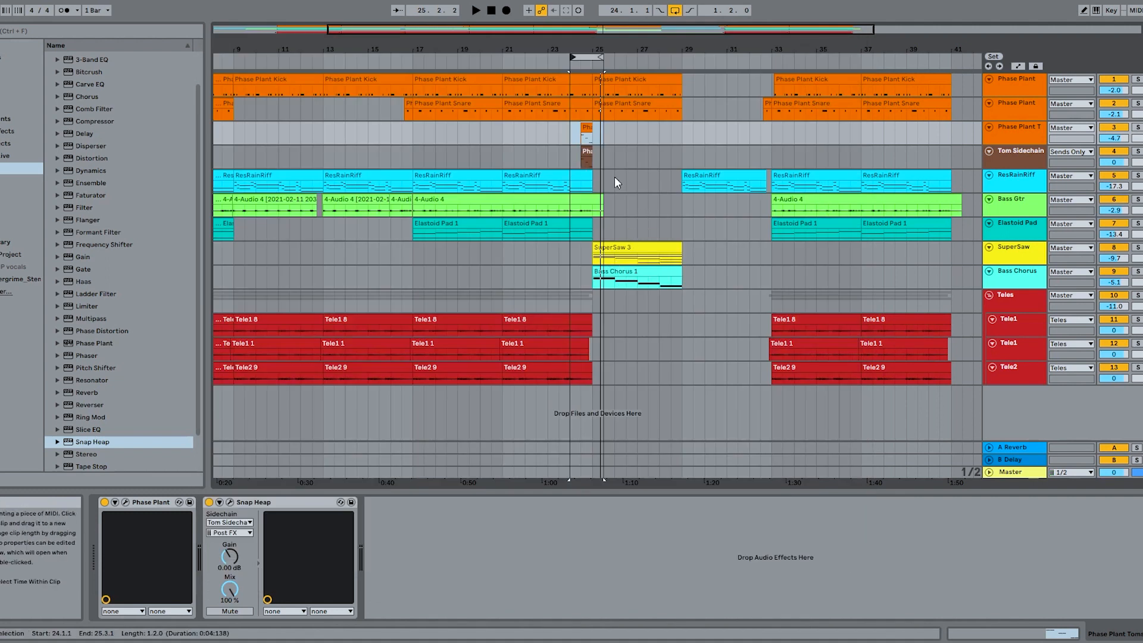
- Compare the tom fill in the full mix with the toms' Snap Heap bypassed and reactivated
left_click(595, 145)
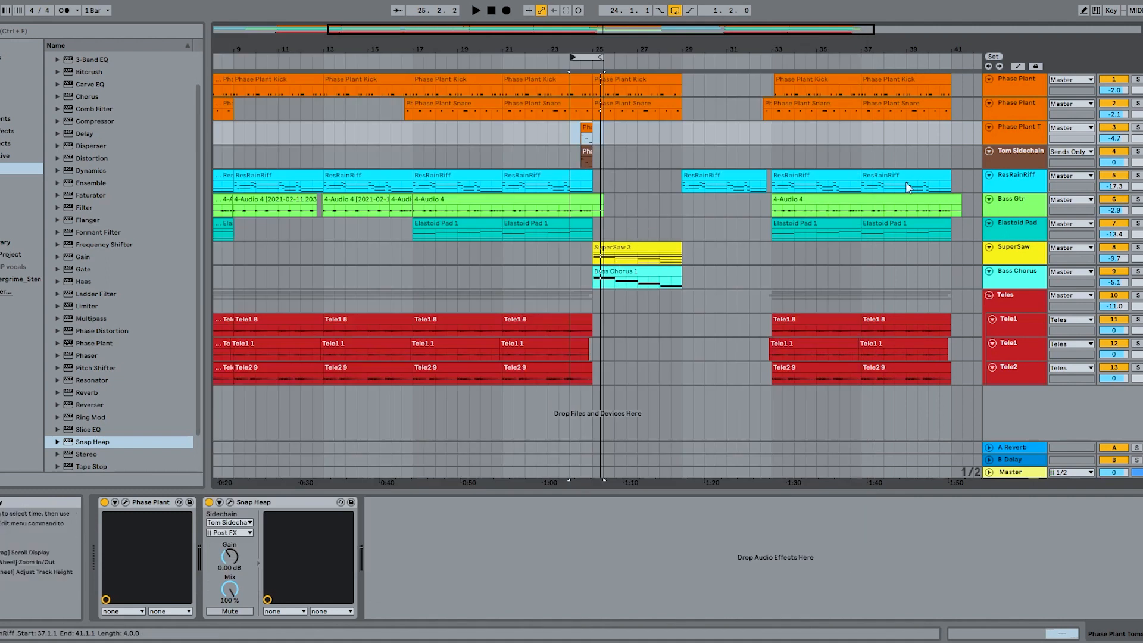
left_click(209, 502)
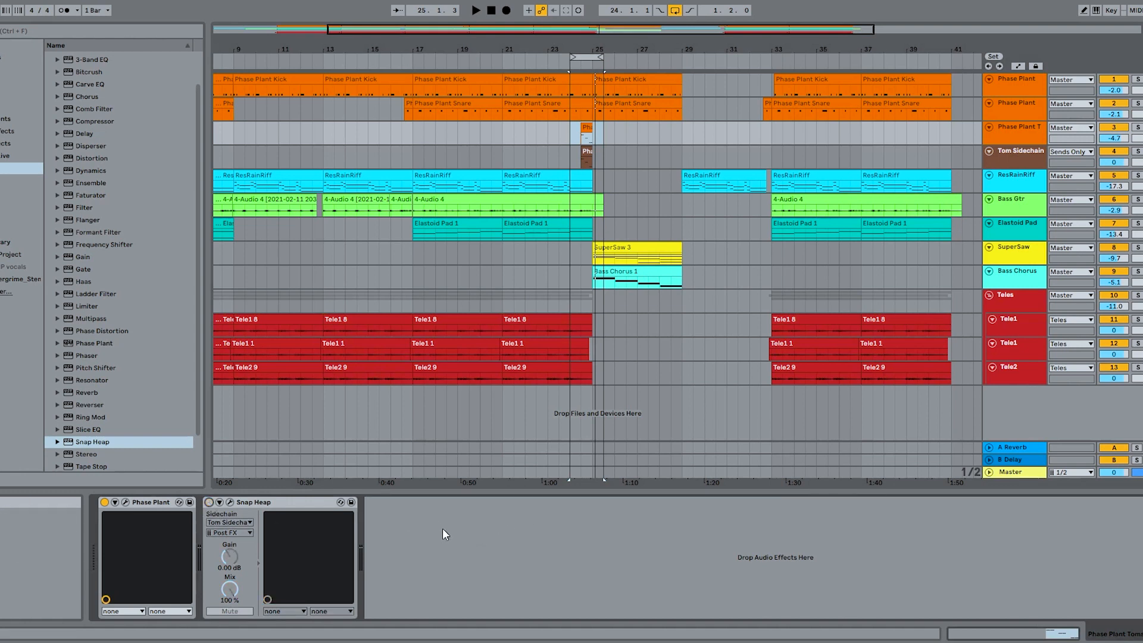
key("space")
key("space")
left_click(209, 502)
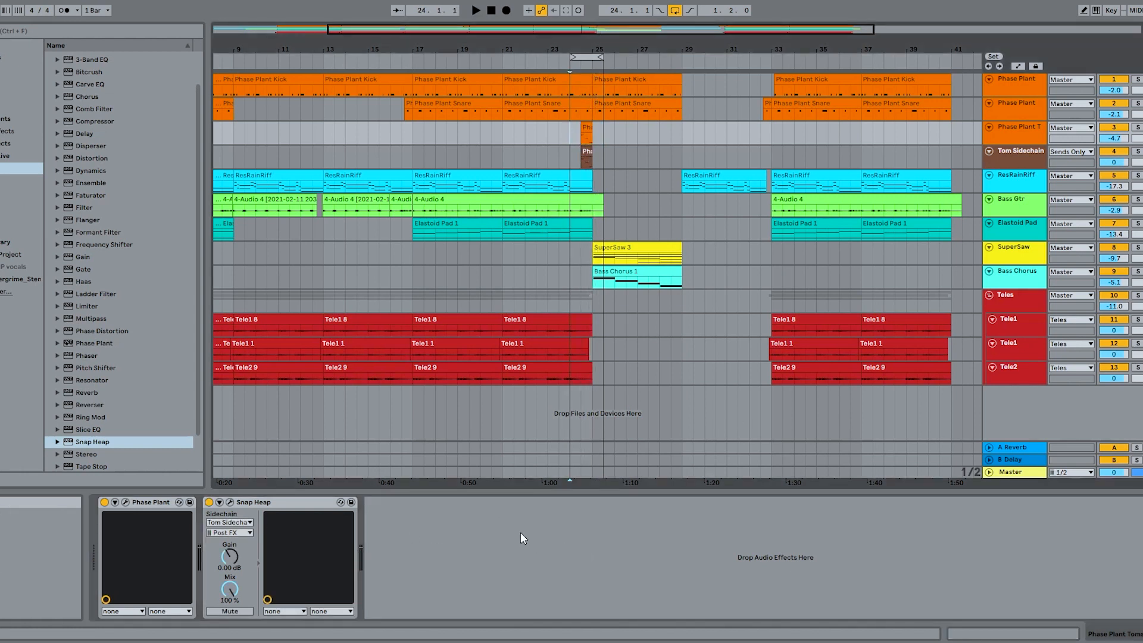
key("space")
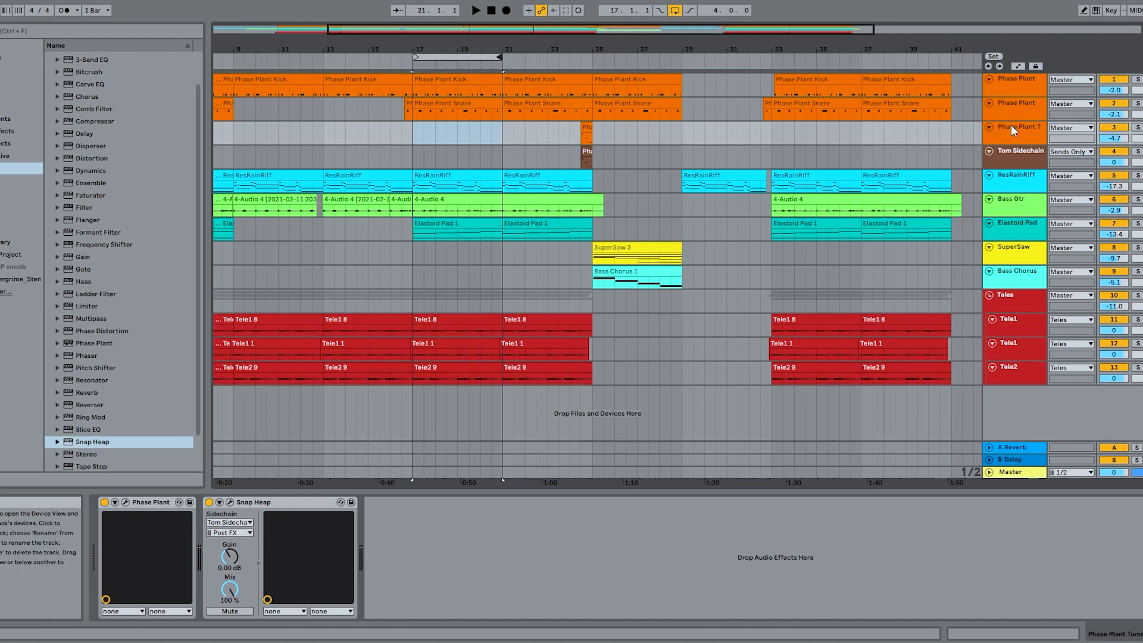
- Select the Phase Plant snare track, solo the kick and snare tracks, and play the loop from bar 17 to 21
left_click(1024, 108)
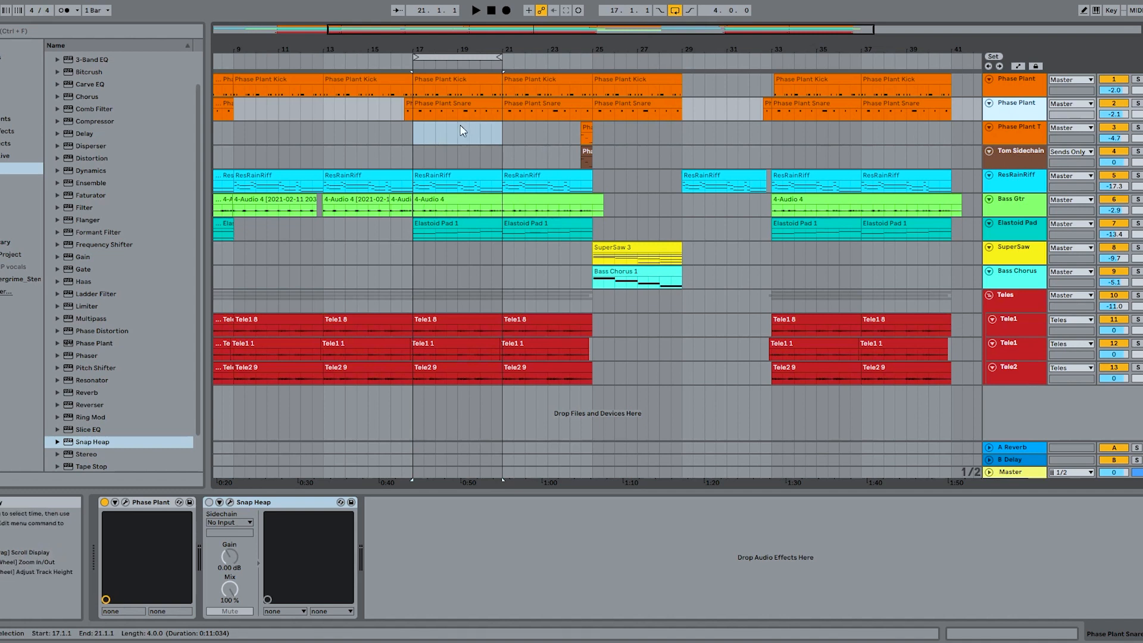
left_click(1137, 79)
left_click(1137, 104, "ctrl")
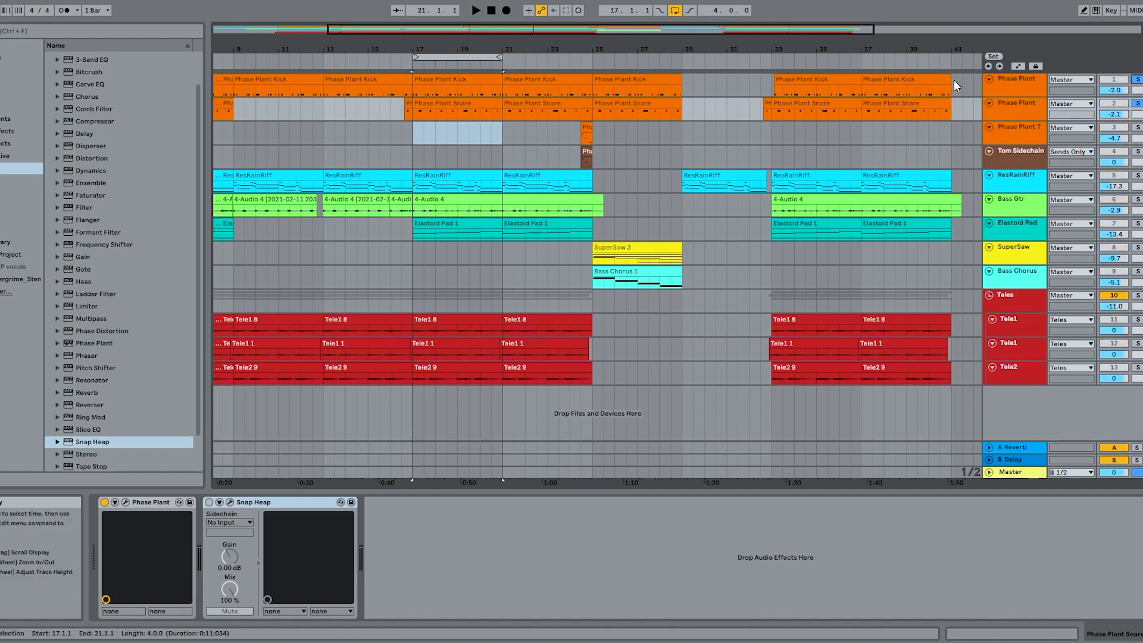
key("space")
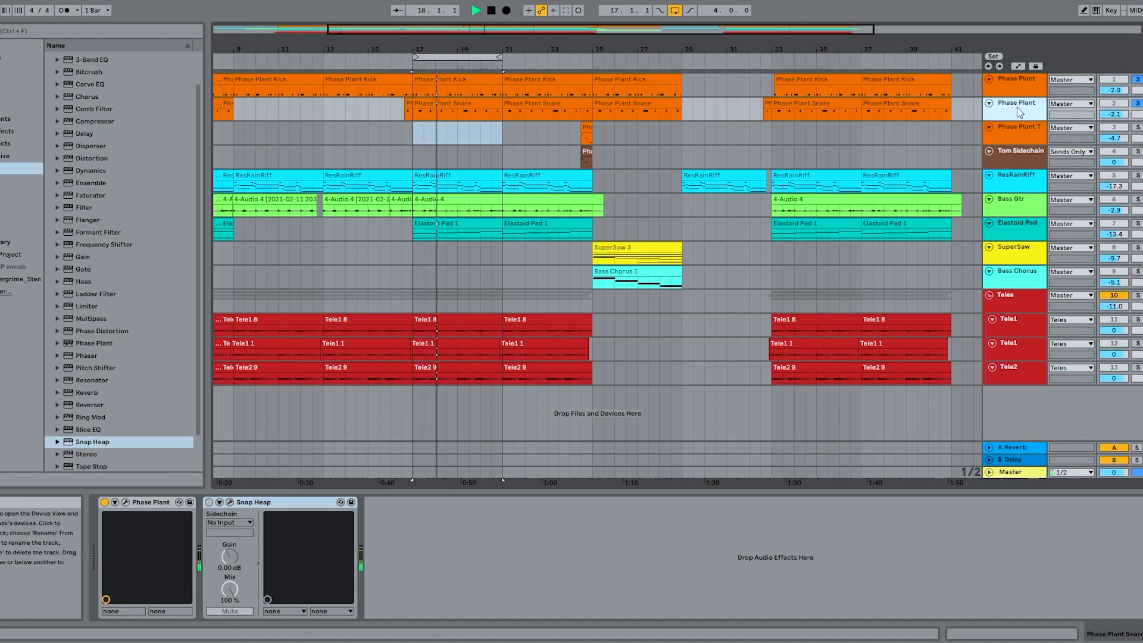
- Examine the generators and effect lanes of the snare's Phase Plant patch during playback, then stop and close it
left_click(126, 502)
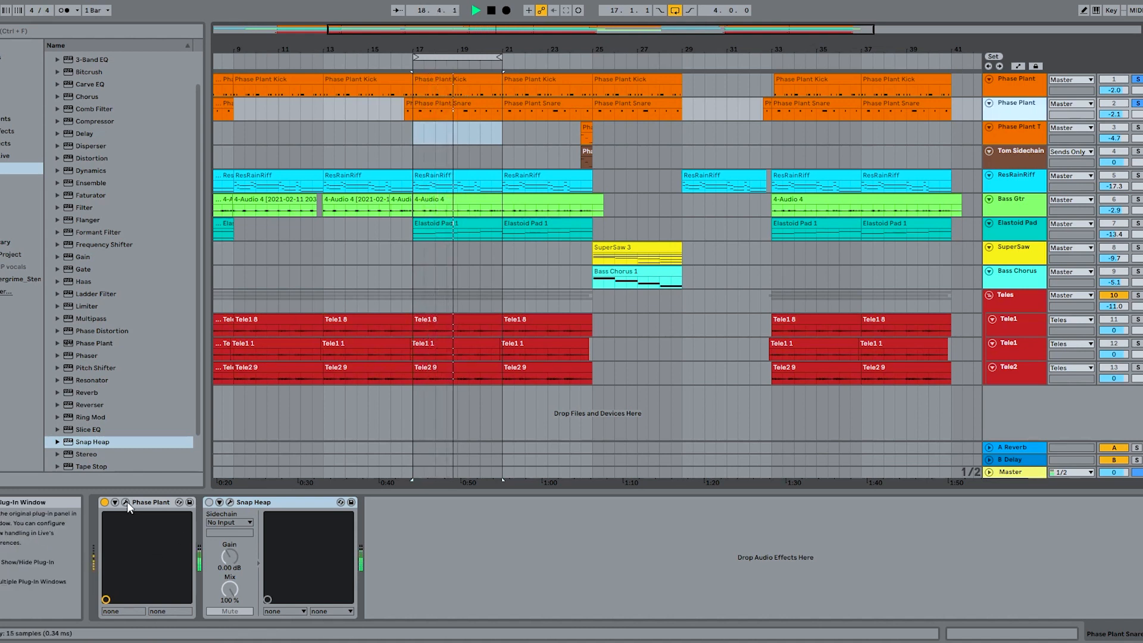
scroll(591, 387, "down", 10)
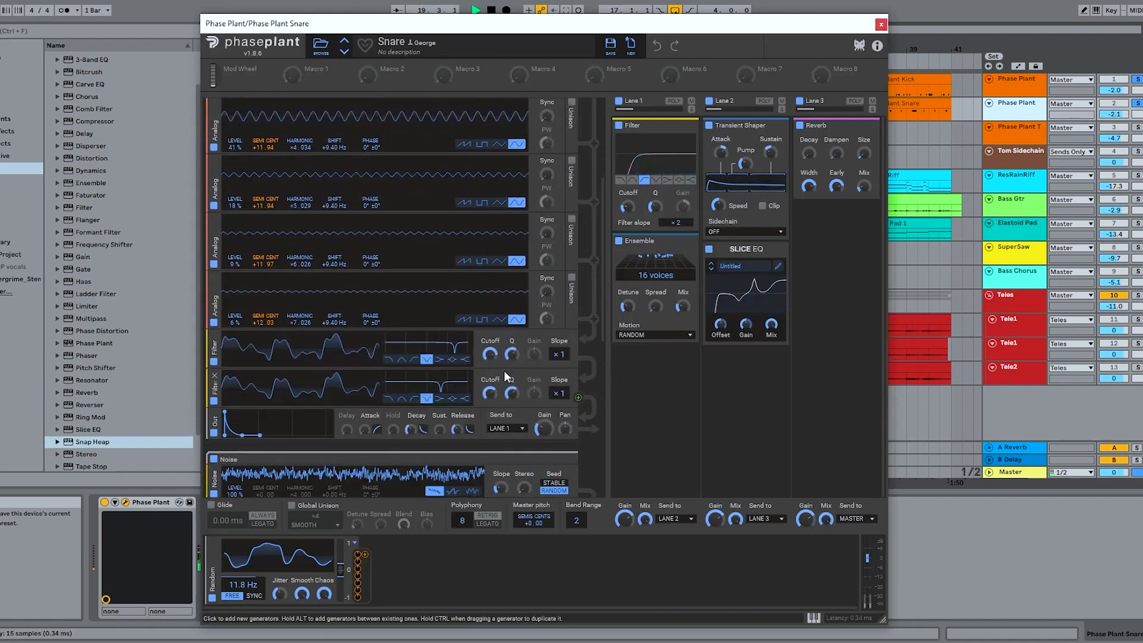
scroll(475, 362, "down", 5)
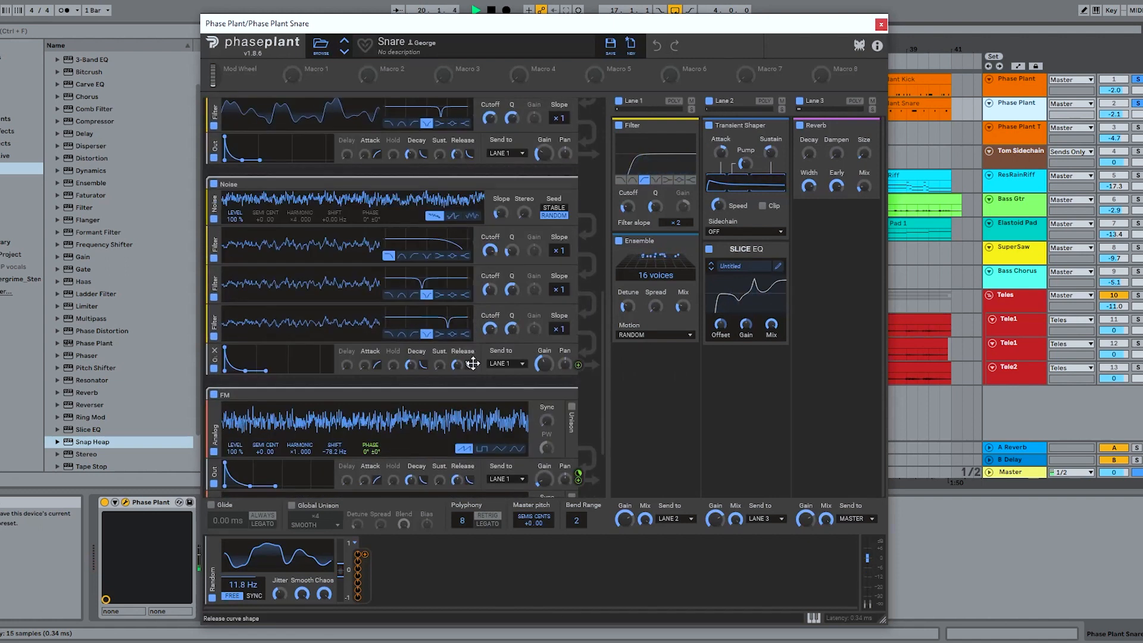
scroll(473, 363, "up", 6)
key("space")
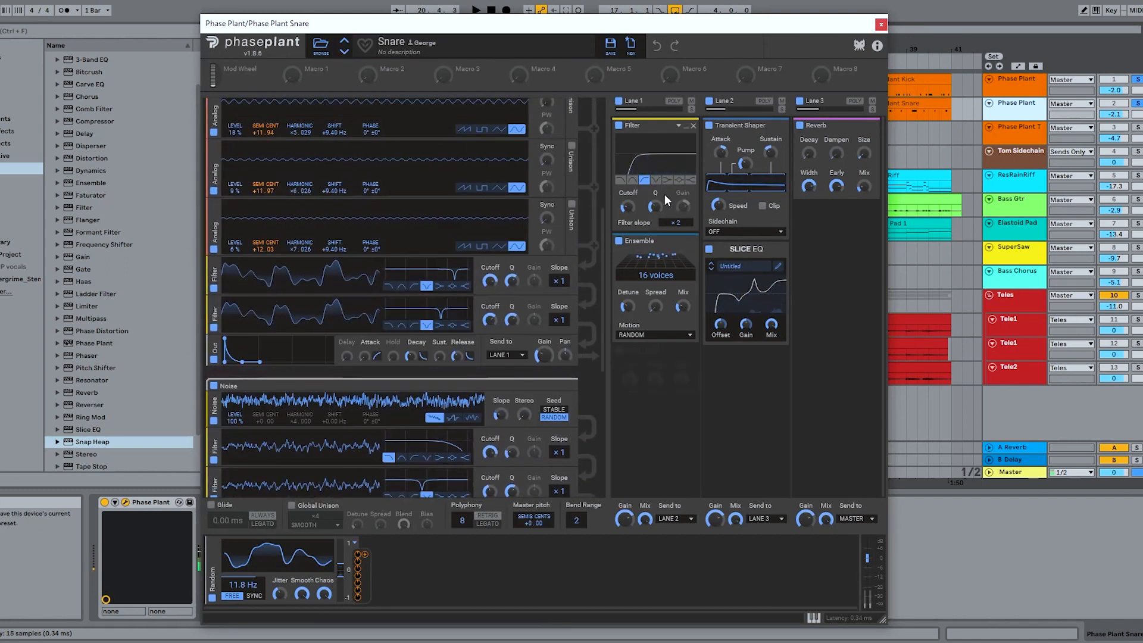
left_click(882, 24)
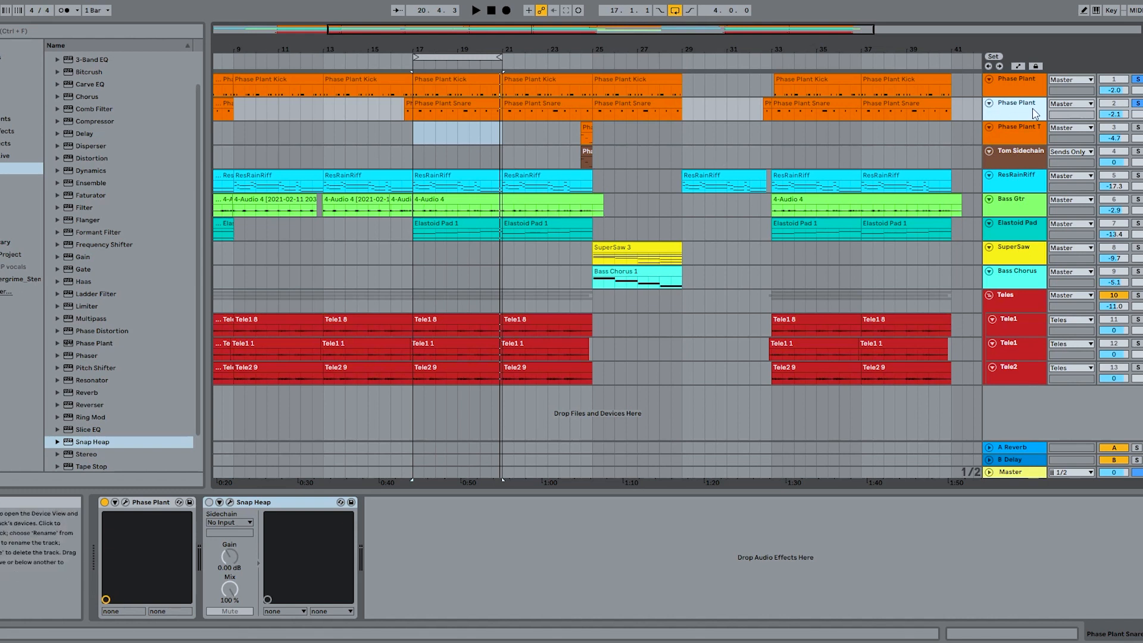
- Open the snare track's Snap Heap and examine the Delay settings in Parallel Bus 1a, then minimize the Delay
left_click(229, 501)
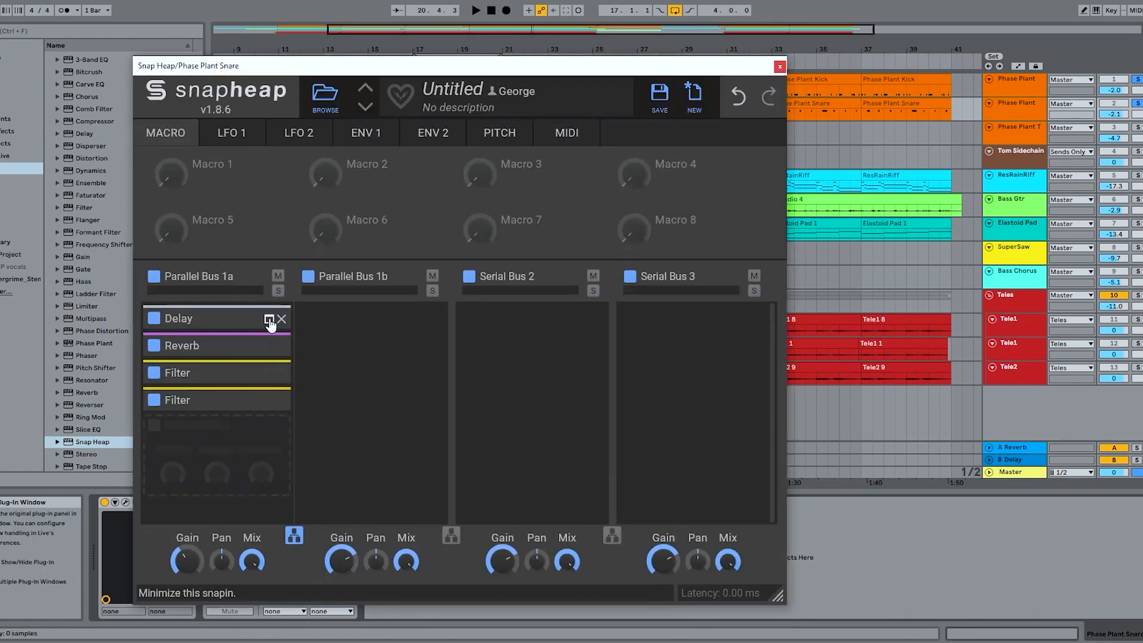
left_click(269, 323)
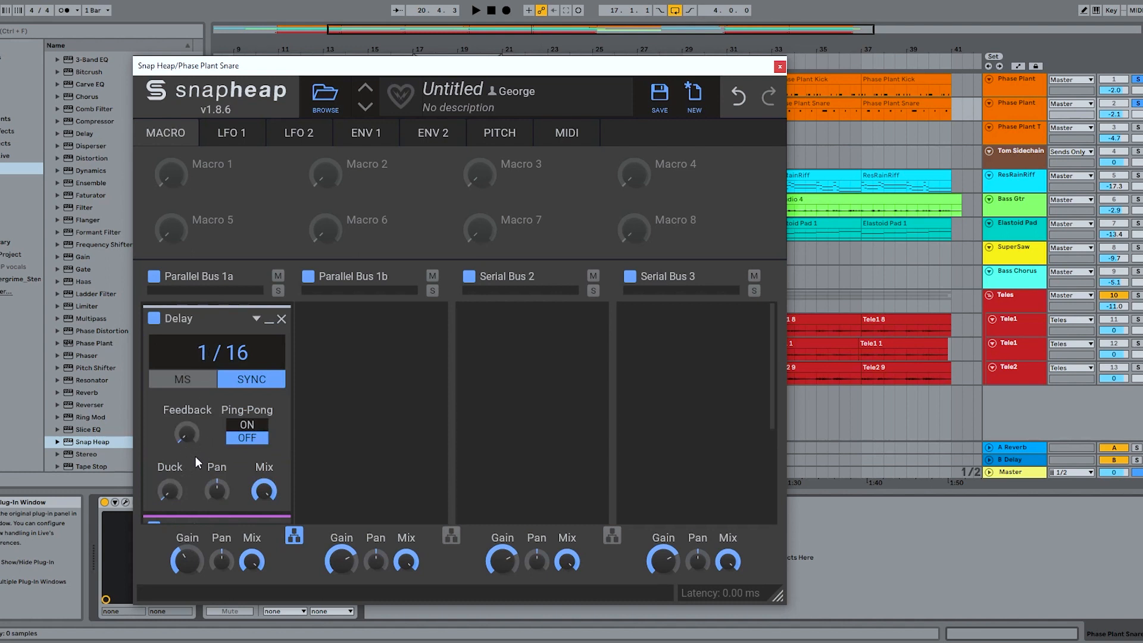
left_click(270, 324)
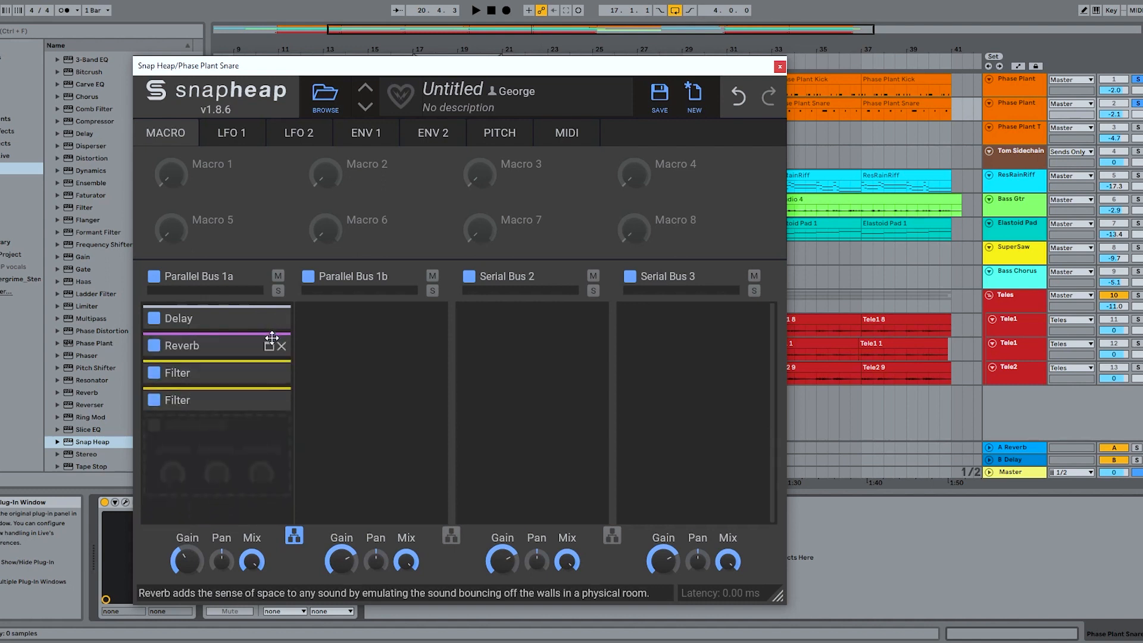
- Expand the Reverb and first Filter snapins in Parallel Bus 1a to examine their settings
left_click(270, 347)
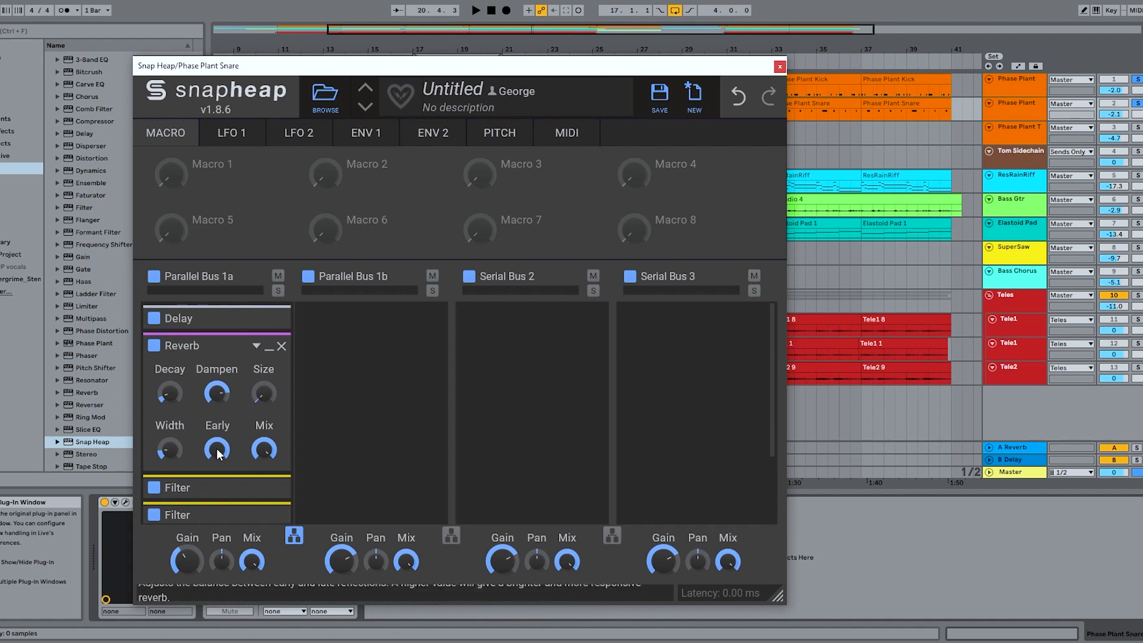
scroll(239, 405, "down", 2)
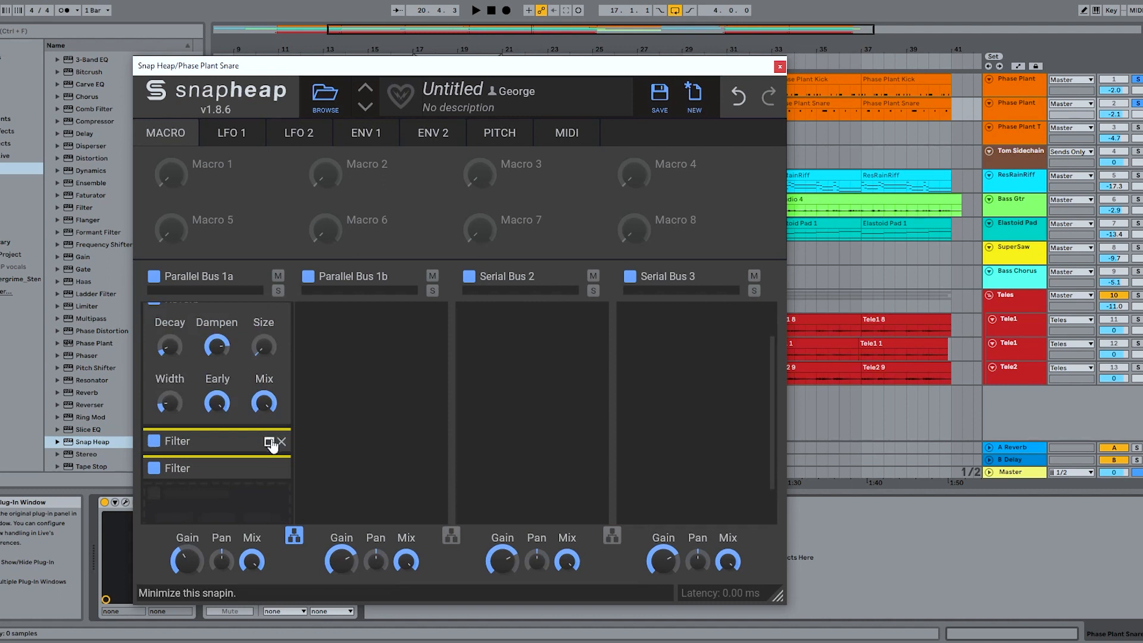
left_click(268, 443)
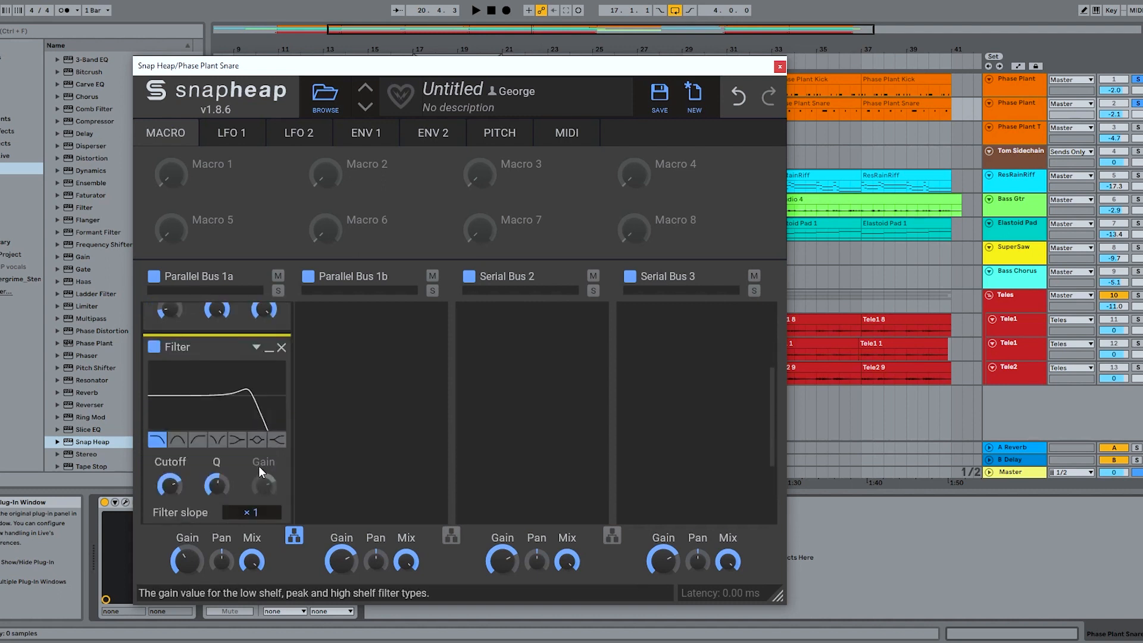
- Expand the second Filter snapin in Parallel Bus 1a to examine its settings, then minimize both Filters
scroll(258, 464, "down", 2)
left_click(271, 497)
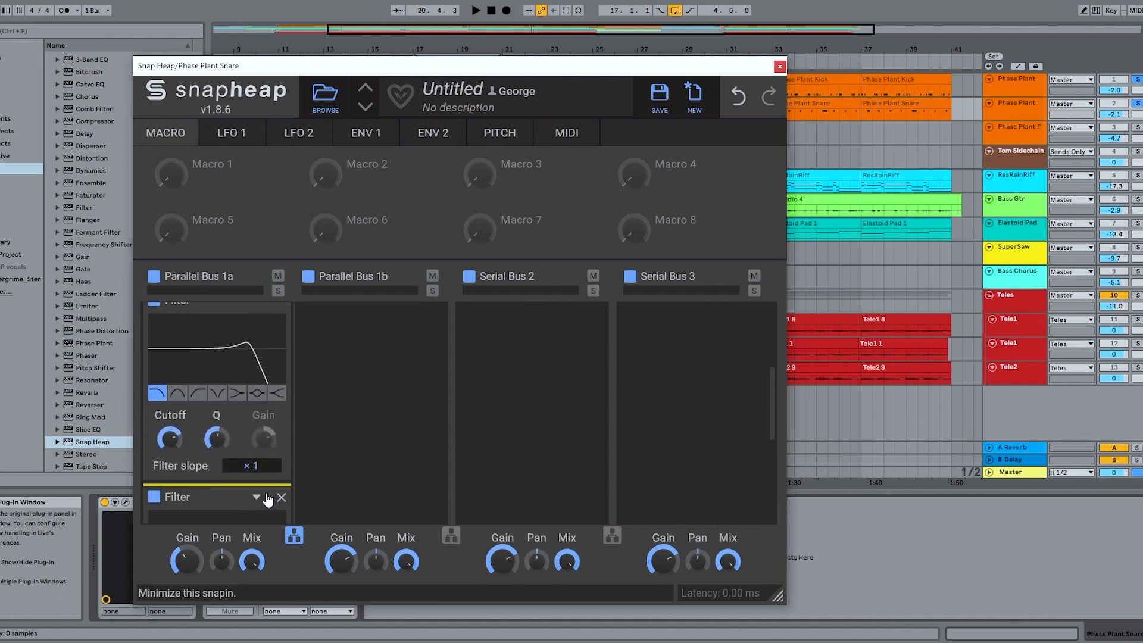
scroll(262, 486, "down", 2)
scroll(264, 456, "up", 1)
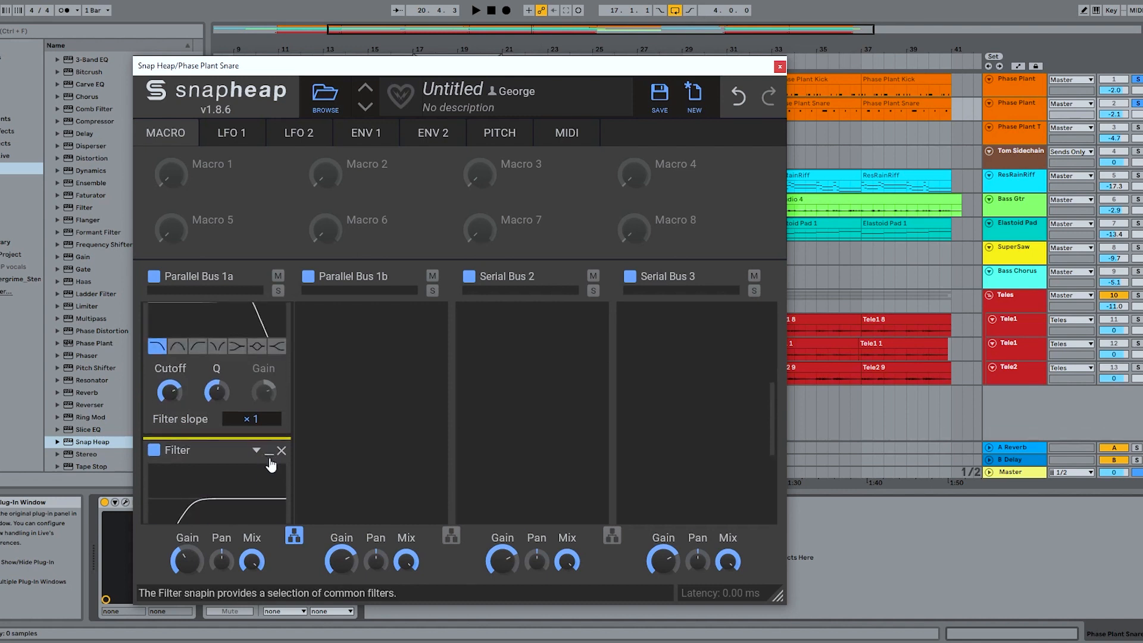
left_click(266, 455)
scroll(266, 454, "up", 4)
left_click(266, 446)
scroll(264, 445, "up", 1)
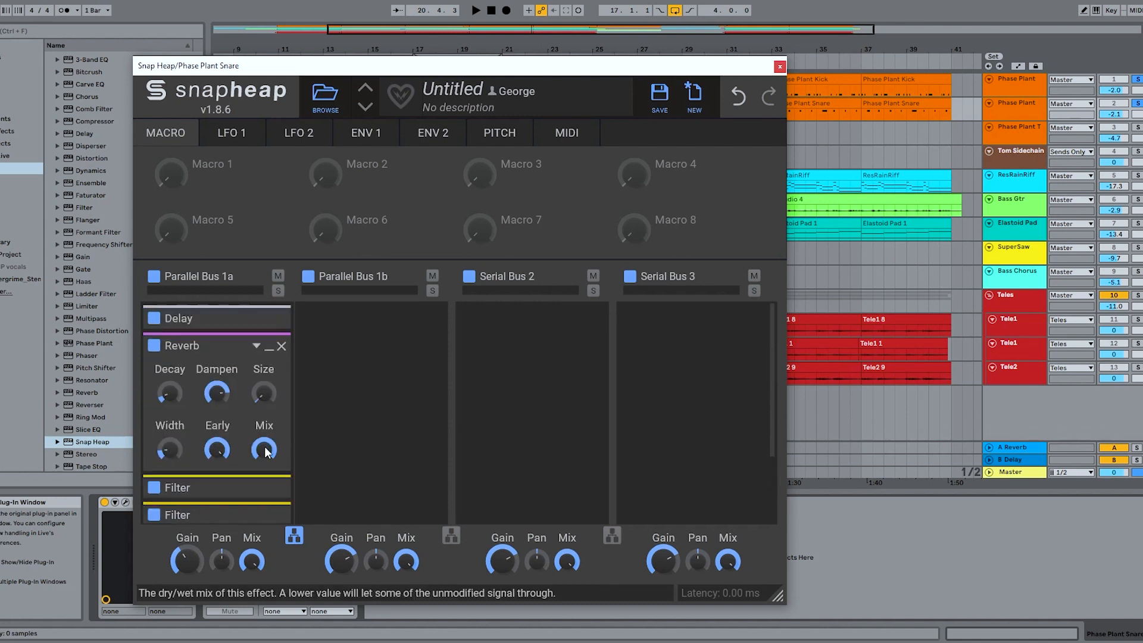
- Compare the snare loop with the Reverb's mix turned fully down and back at full
left_click_drag(266, 450, 266, 512)
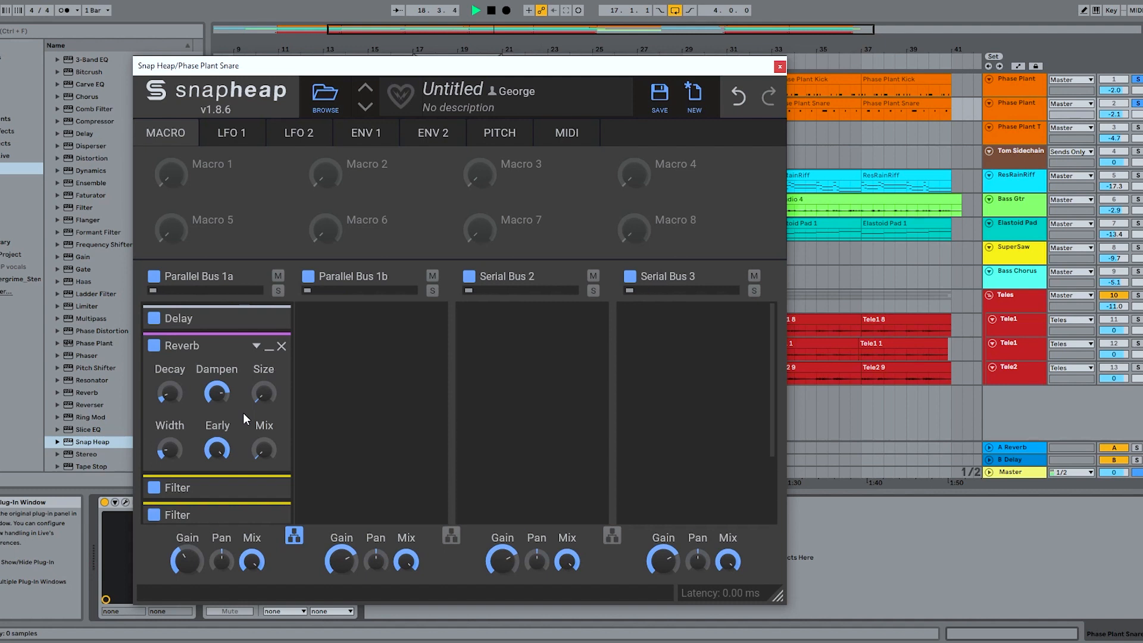
key("space")
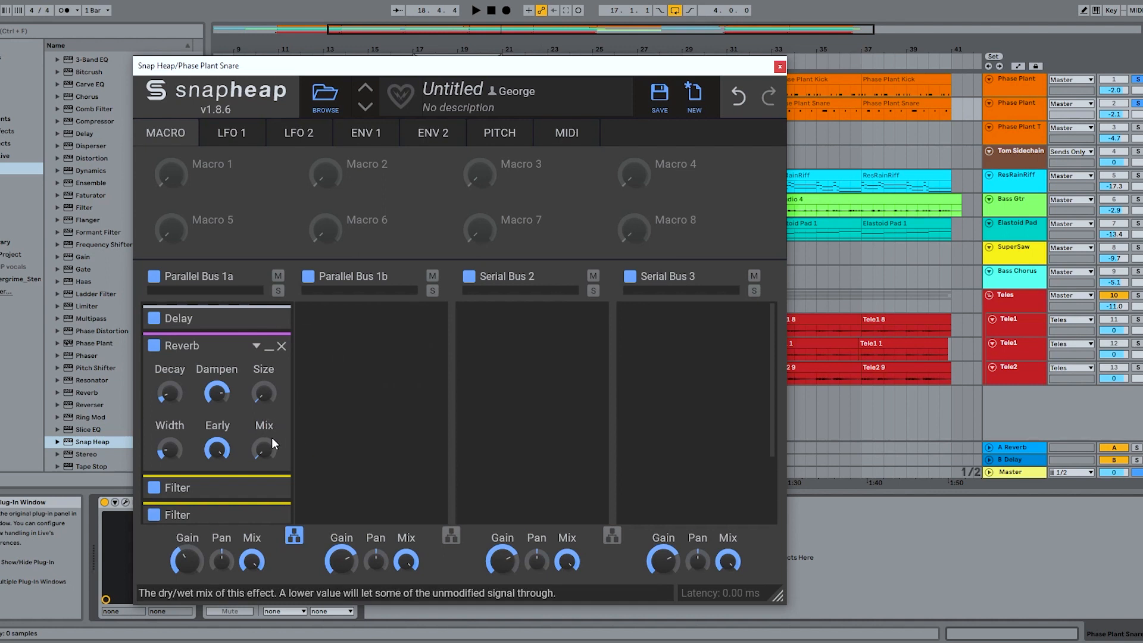
left_click_drag(264, 450, 264, 381)
key("space")
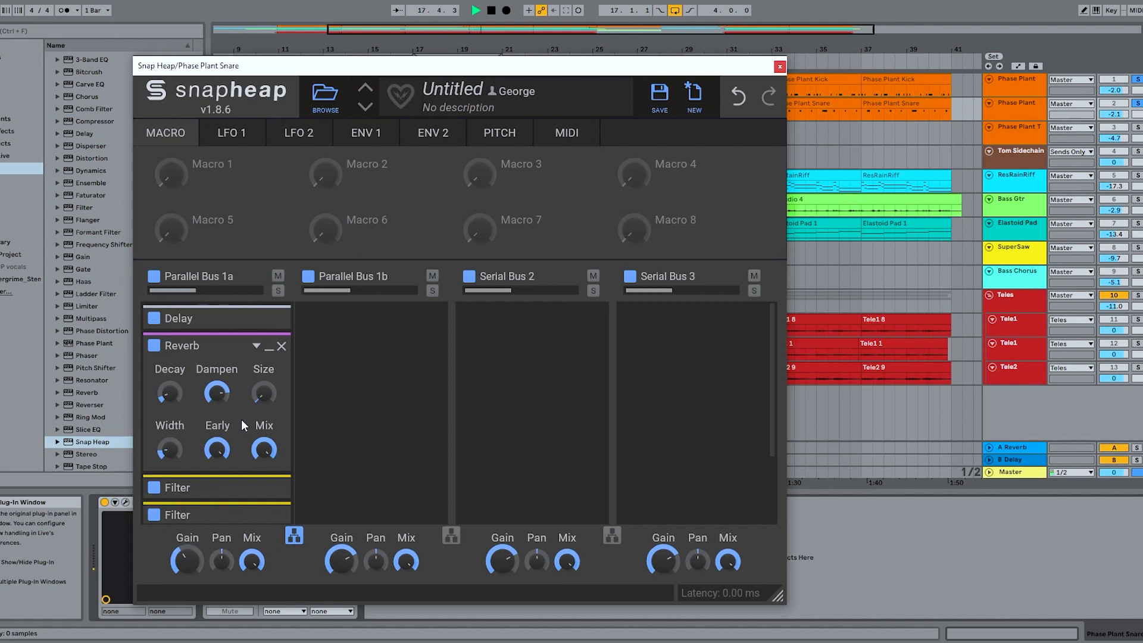
- Lower the snare Reverb's Early setting to 42% and unsolo the kick and snare tracks
left_click_drag(221, 453, 220, 472)
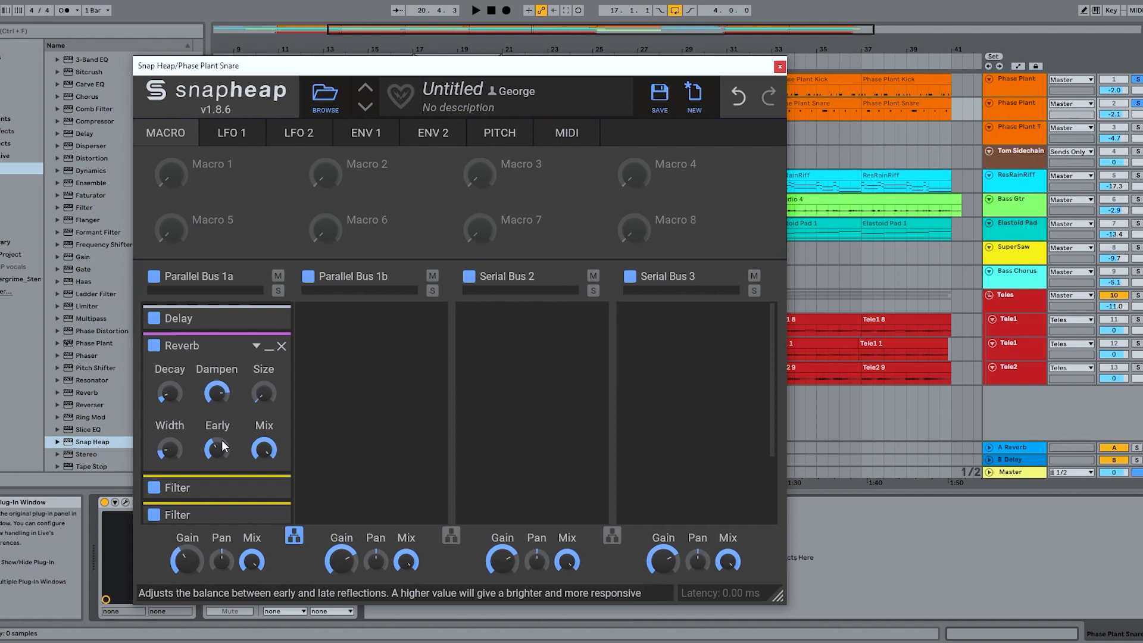
left_click(1138, 81)
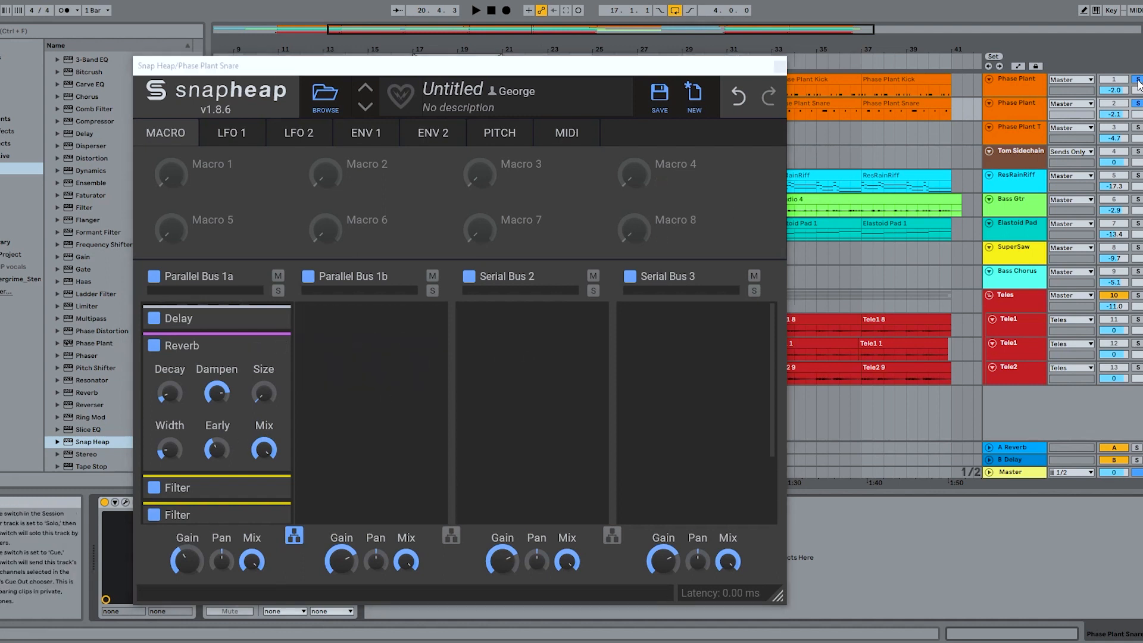
left_click(1138, 81)
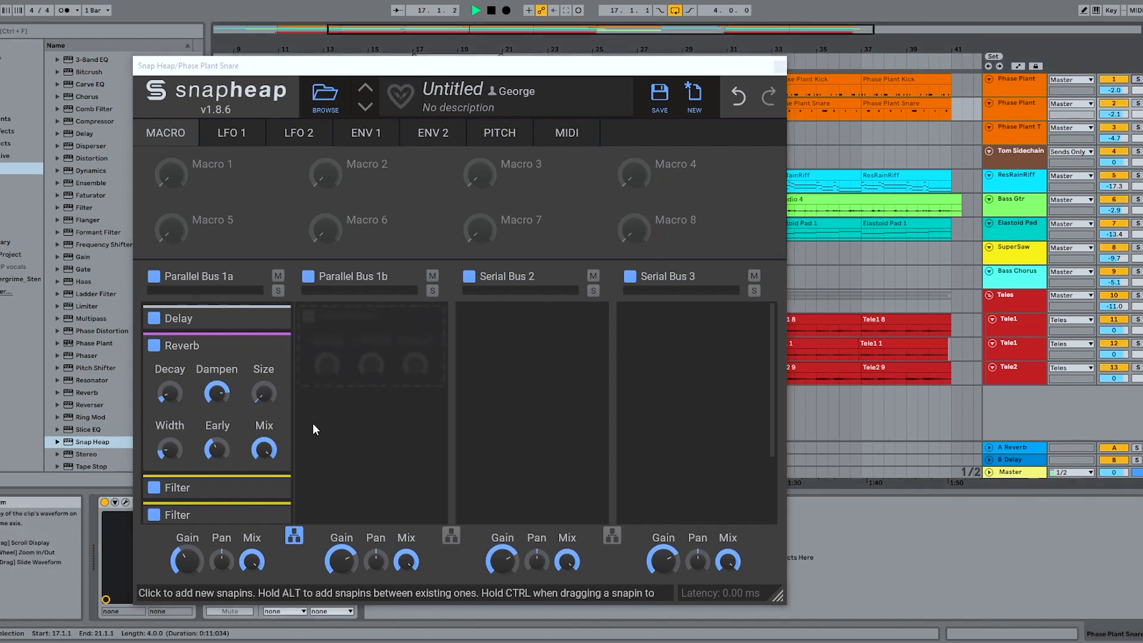
- Raise the snare Reverb's Early setting while the full mix plays, then stop playback
left_click(216, 448)
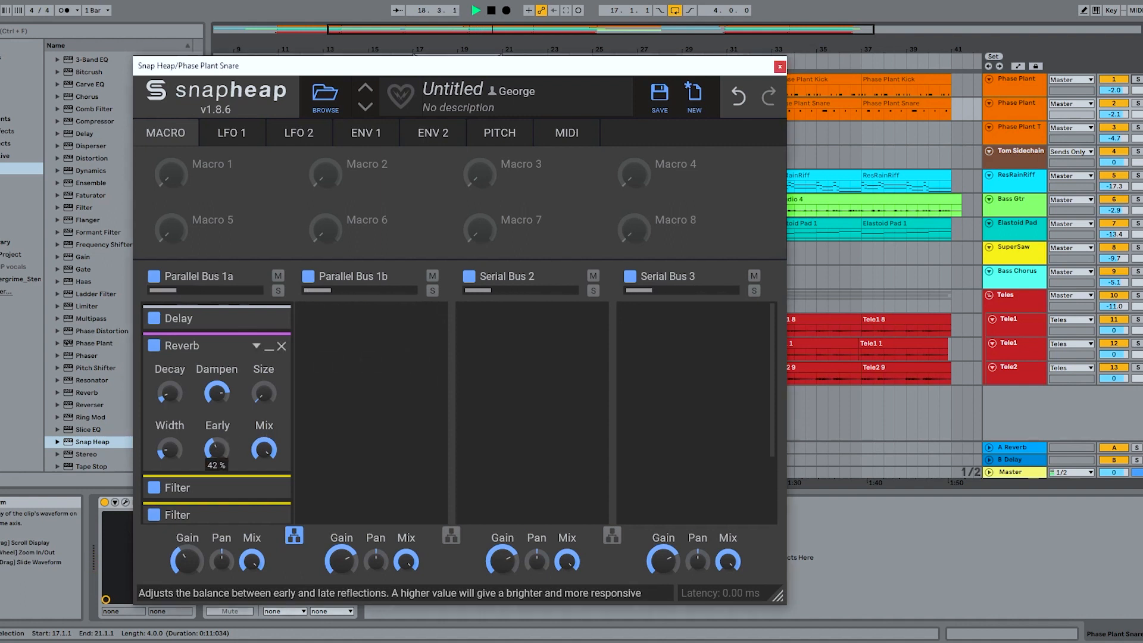
left_click_drag(216, 448, 216, 424)
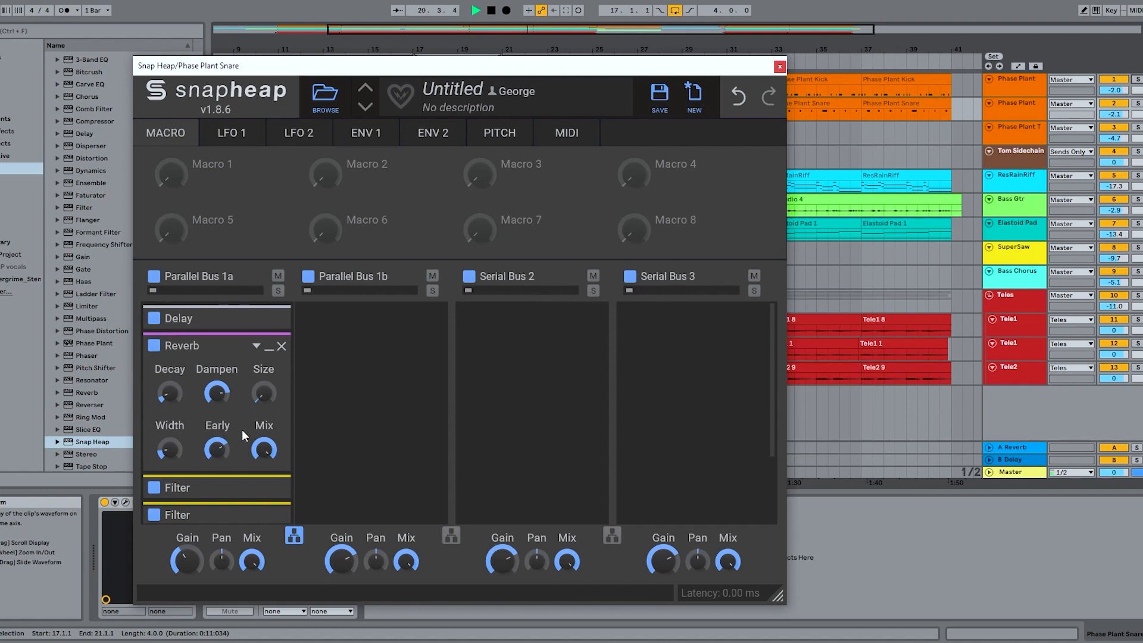
key("space")
- Assign LFO 1 to modulate the pan of Parallel Bus 1a and audition the moving reverb in the loop
left_click(242, 136)
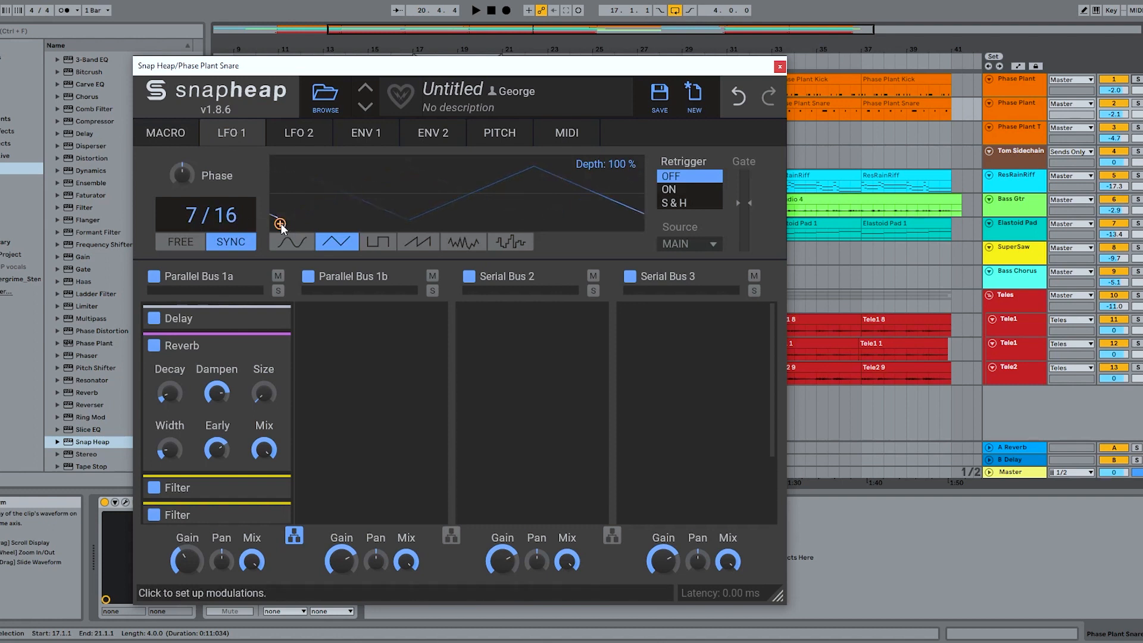
left_click_drag(281, 223, 220, 572)
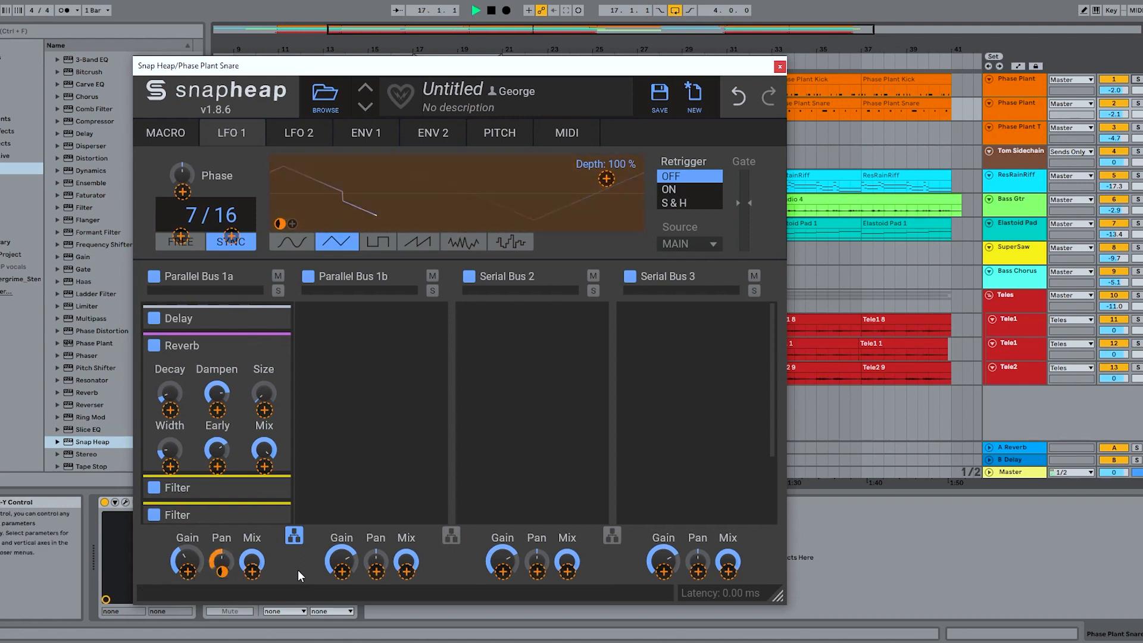
key("space")
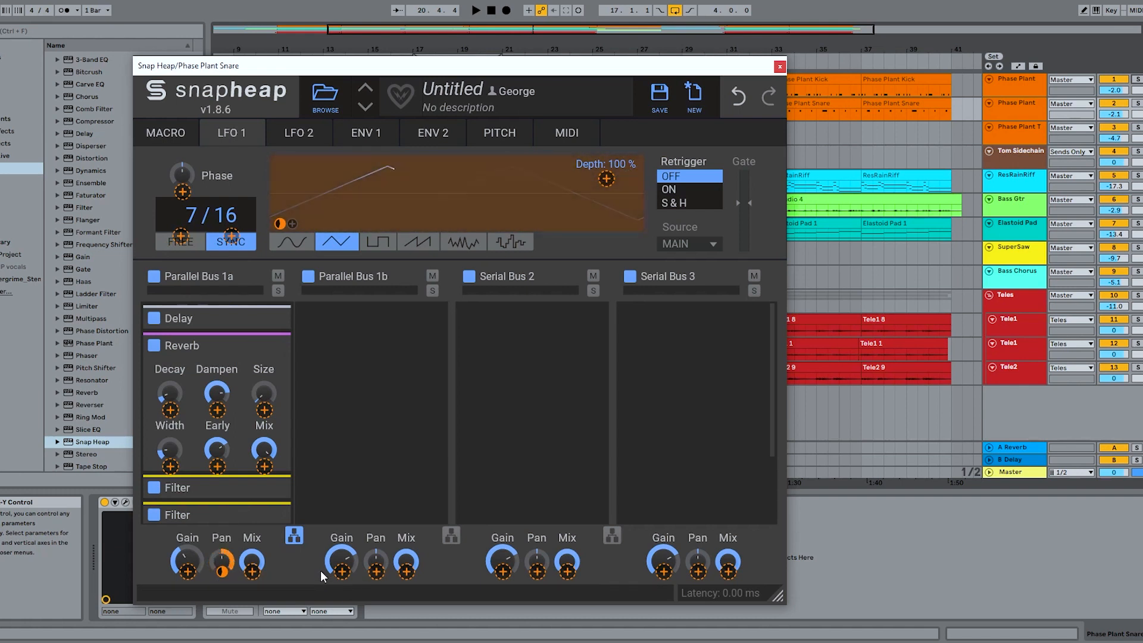
left_click(245, 164)
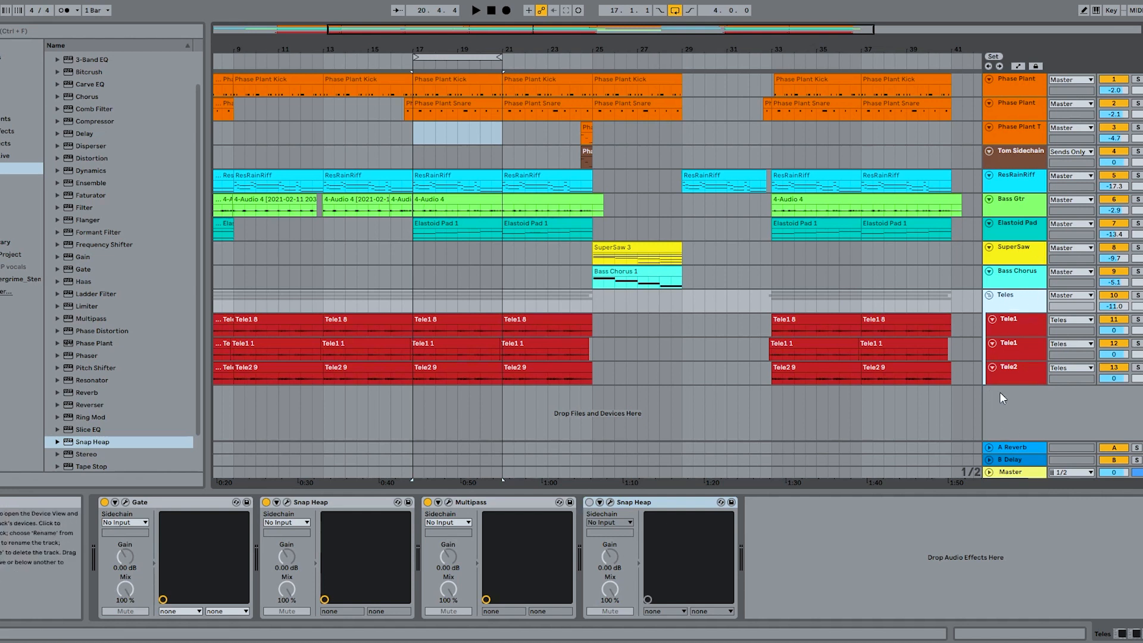
- Solo the Teles group track and play the loop to hear the guitars, then stop playback
left_click(1137, 295)
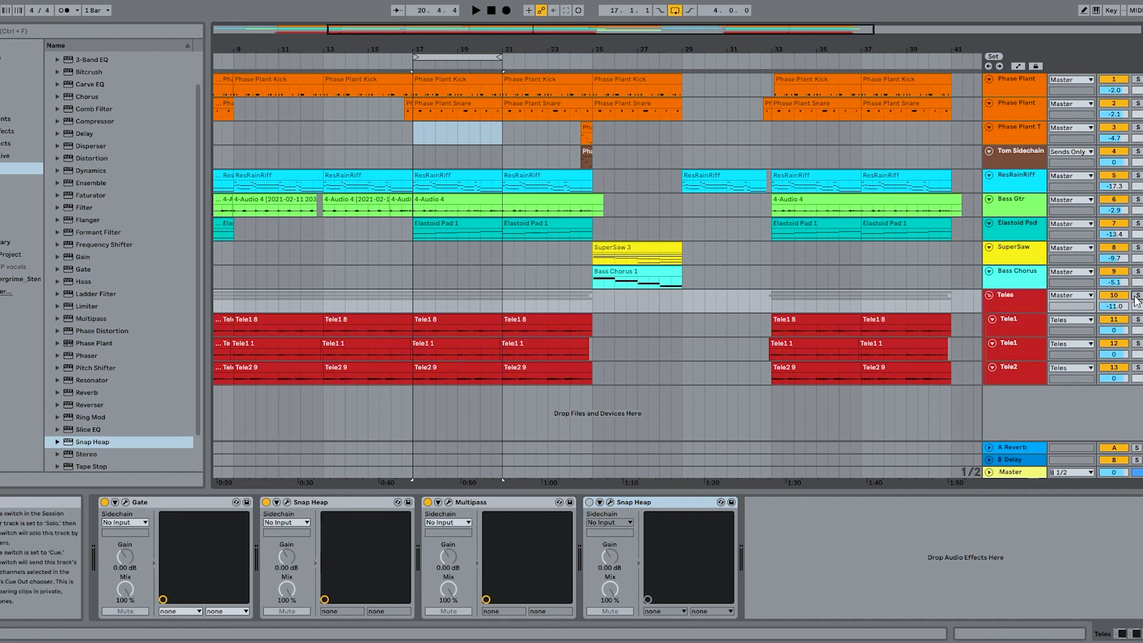
key("space")
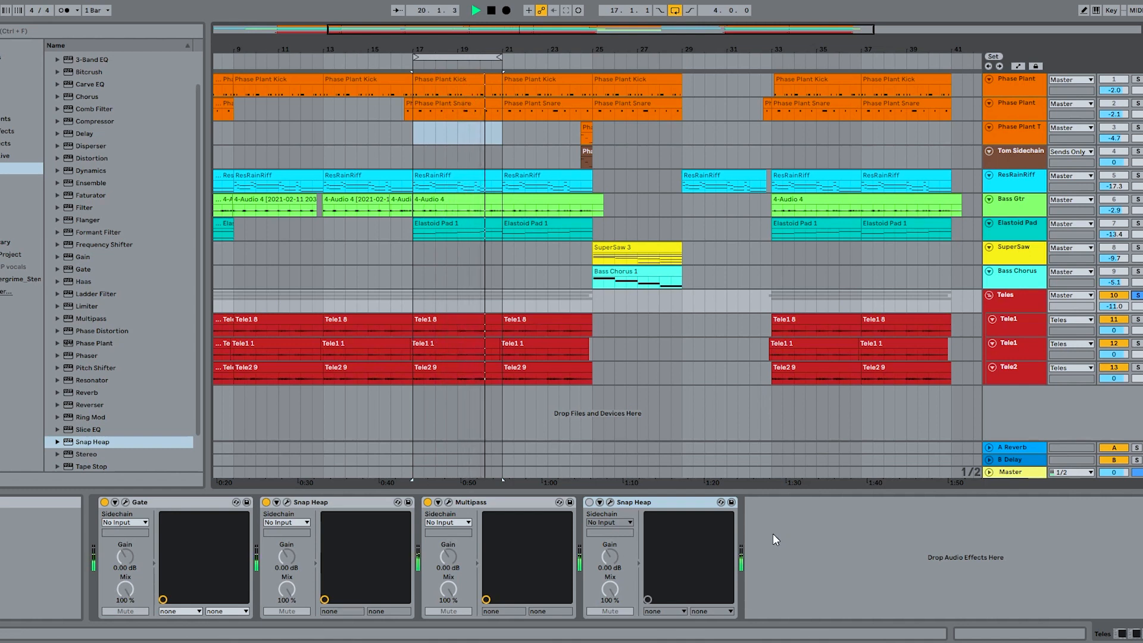
key("space")
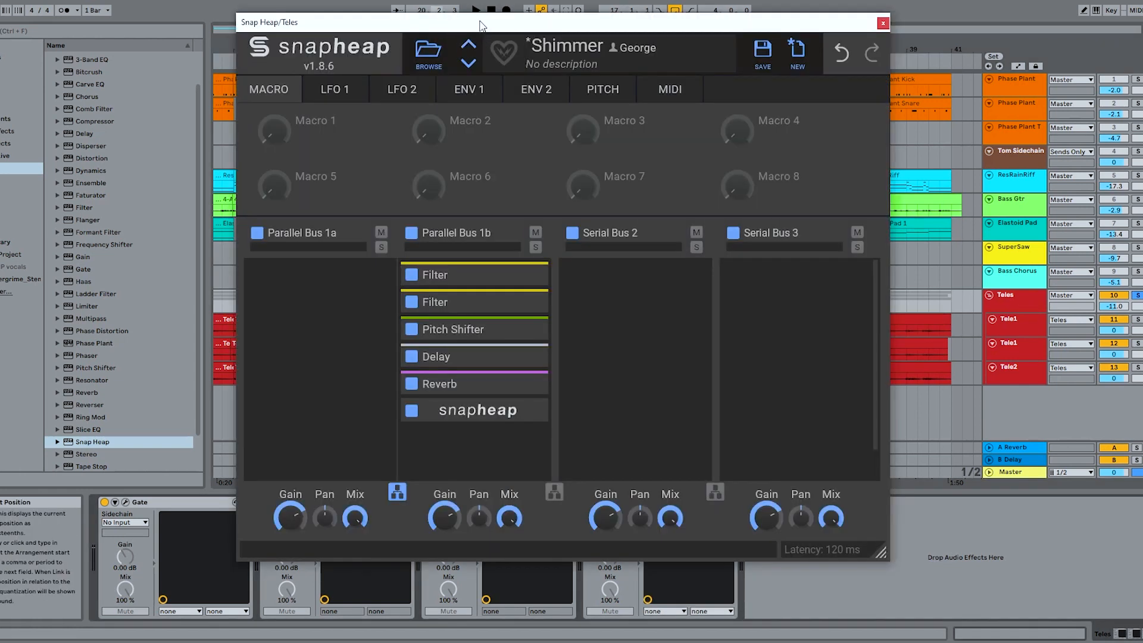
- Reposition the Teles Snap Heap window and audition Parallel Bus 1a soloed, then unsolo it and stop playback
mouse_move(479, 21)
left_mouse_down()
mouse_move(494, 26)
mouse_move(472, 39)
left_mouse_up()
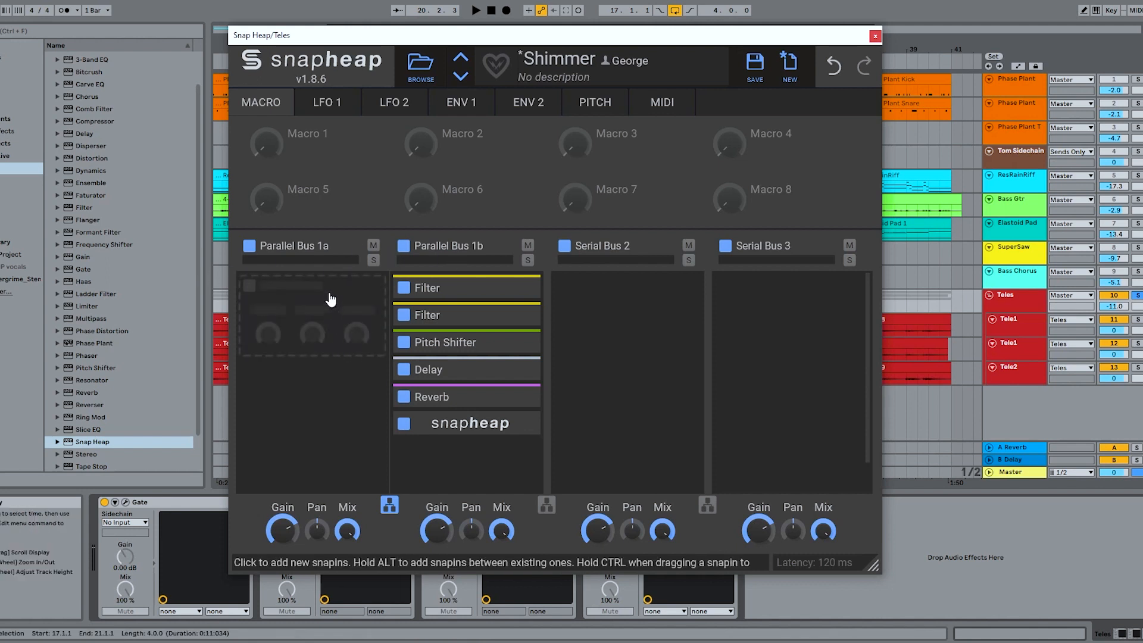
left_click(374, 260)
key("space")
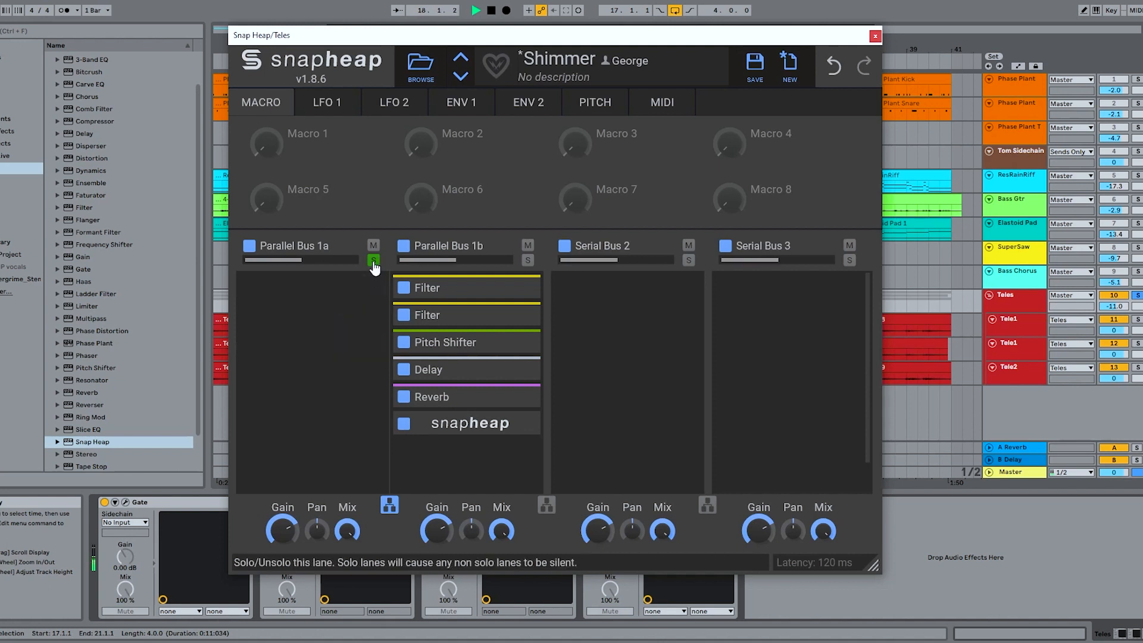
left_click(373, 260)
key("space")
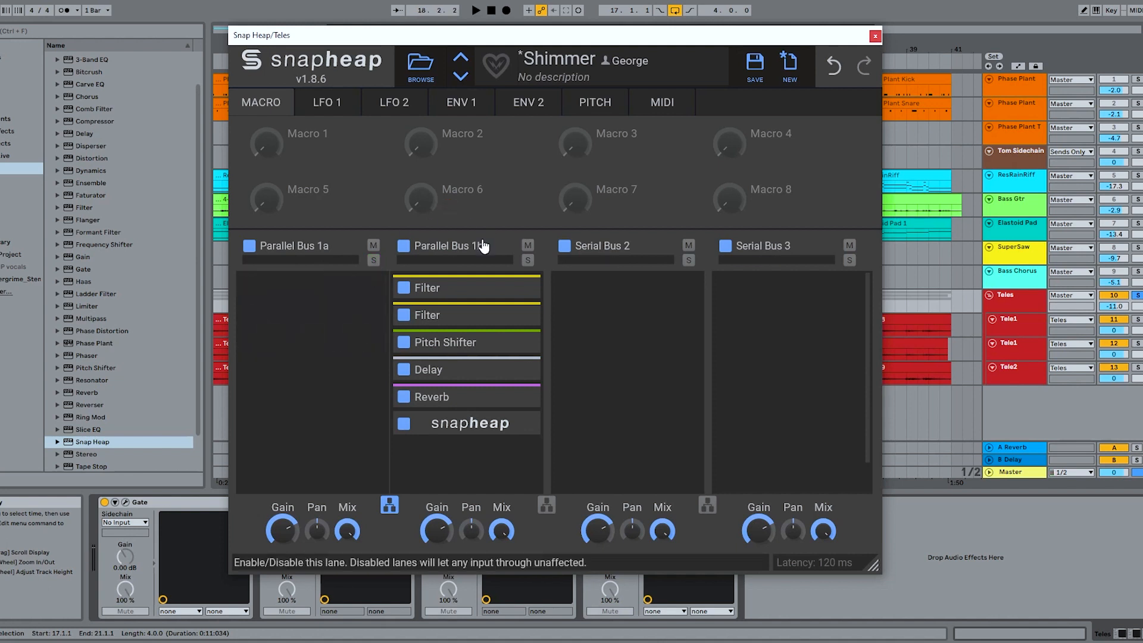
- Examine the two Filters and the Pitch Shifter in Parallel Bus 1b one by one, minimizing each again
left_click(520, 289)
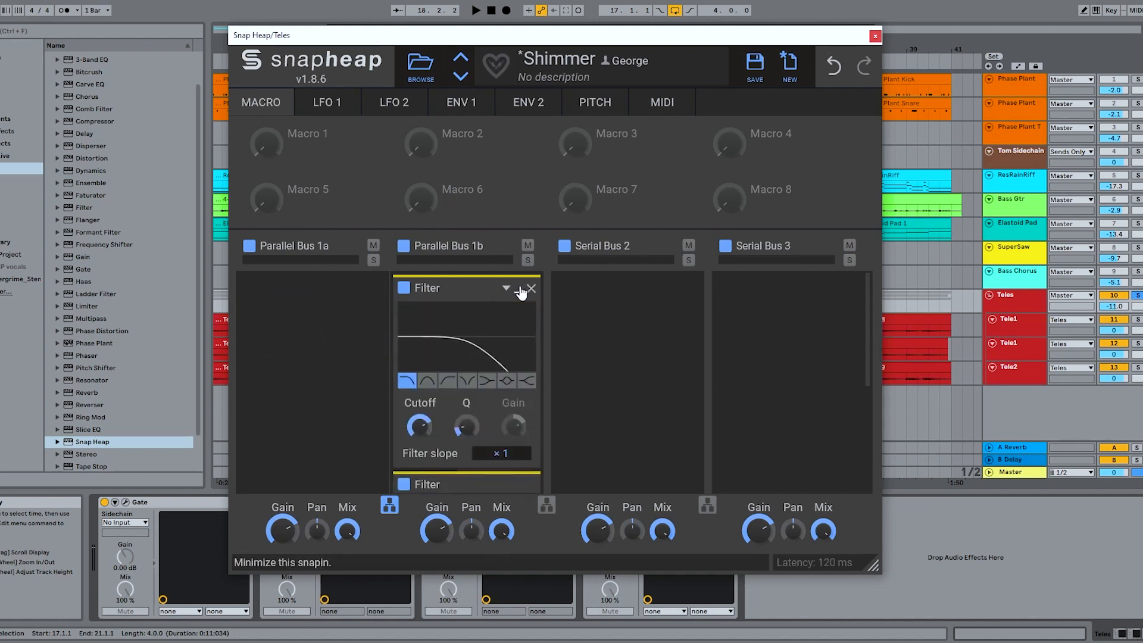
left_click(519, 290)
left_click(518, 317)
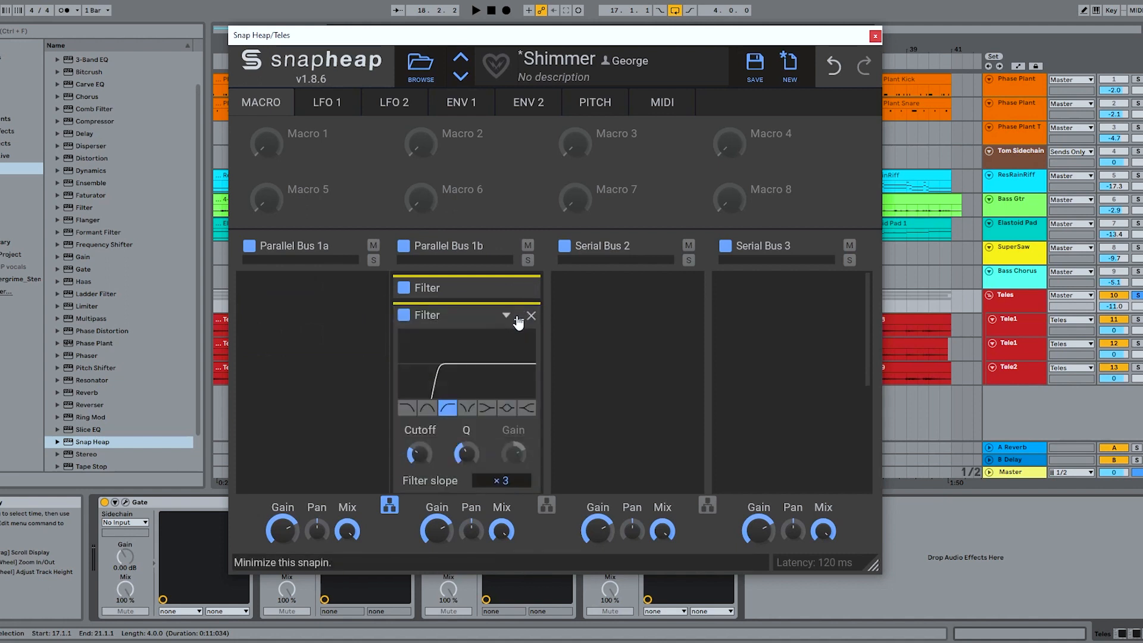
left_click(518, 320)
left_click(467, 343)
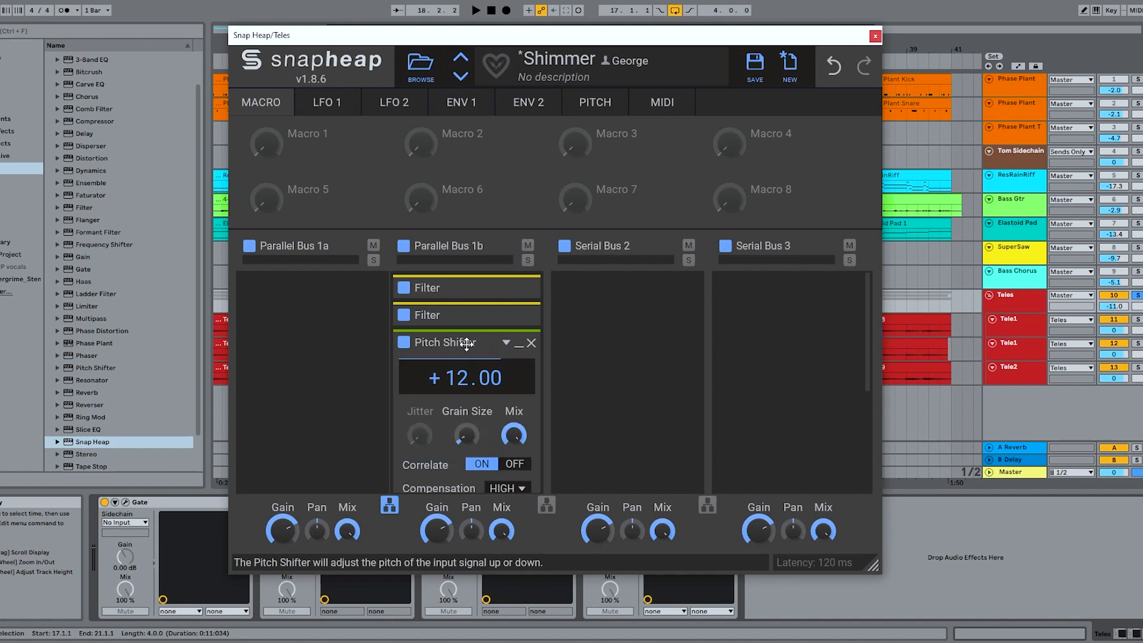
scroll(467, 345, "down", 1)
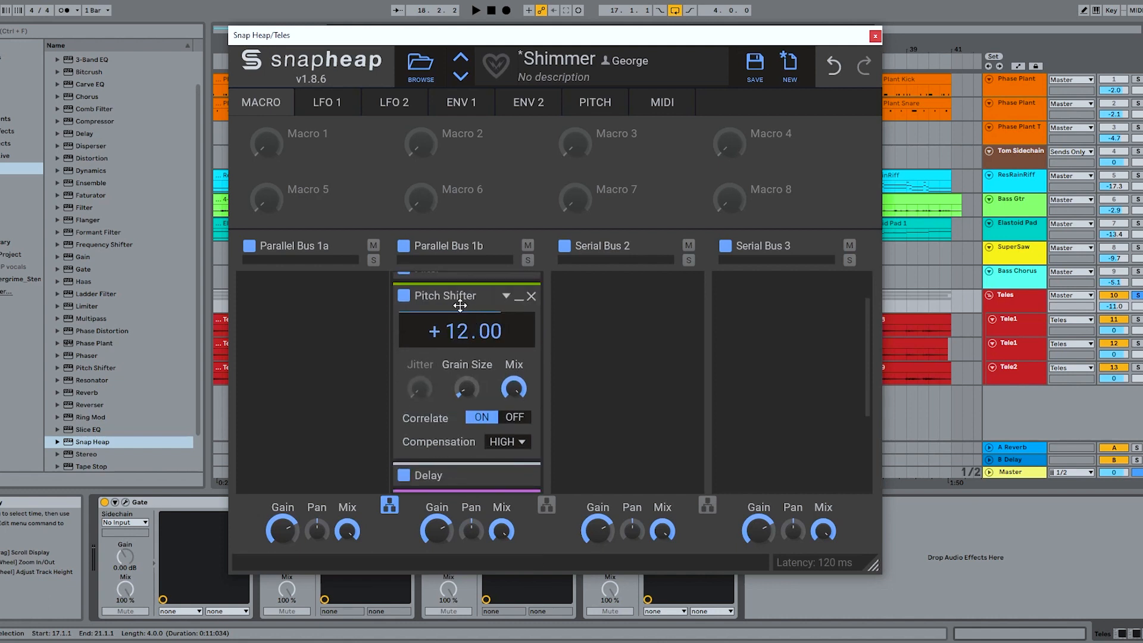
left_click(519, 304)
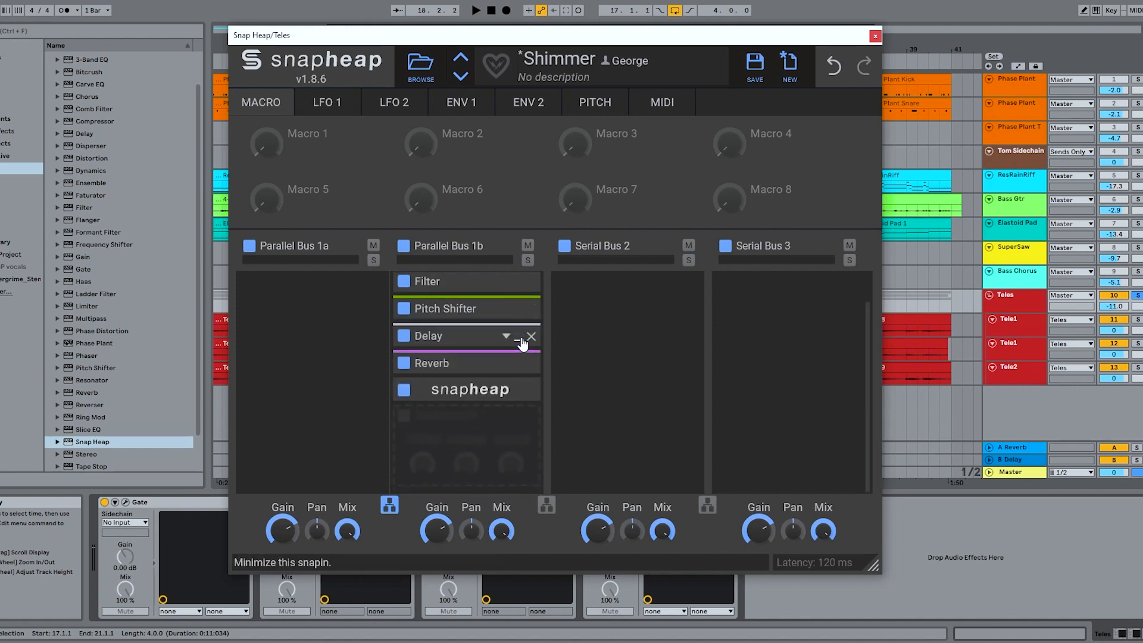
- Examine the Delay and Reverb settings in Parallel Bus 1b, audition the guitar loop, and leave both snapins minimized
left_click(520, 335)
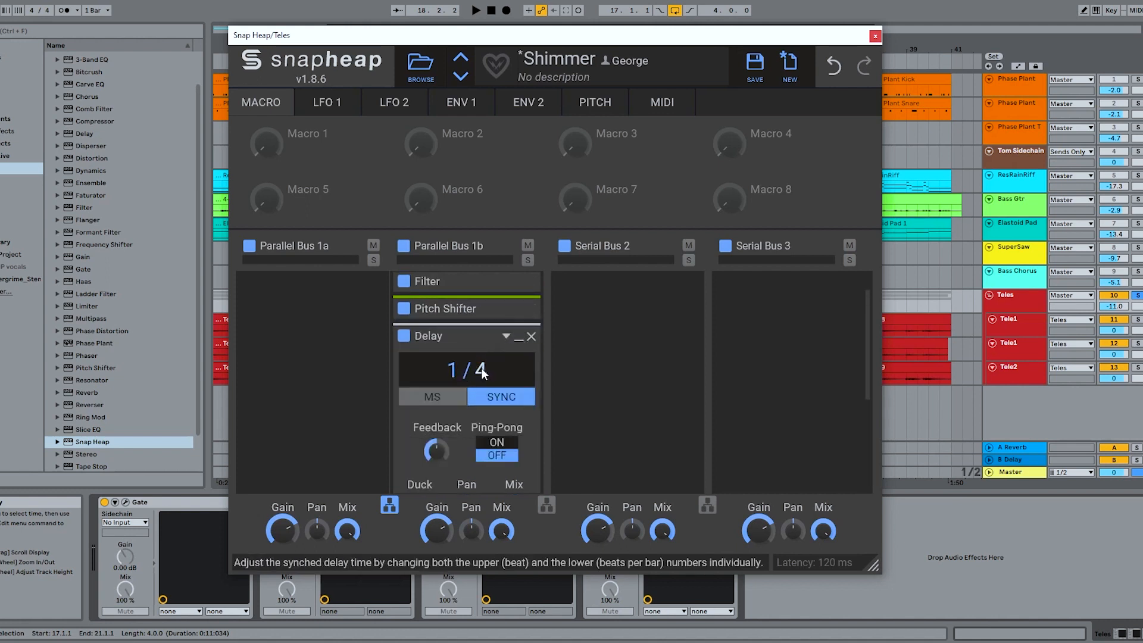
left_click(519, 336)
left_click(519, 364)
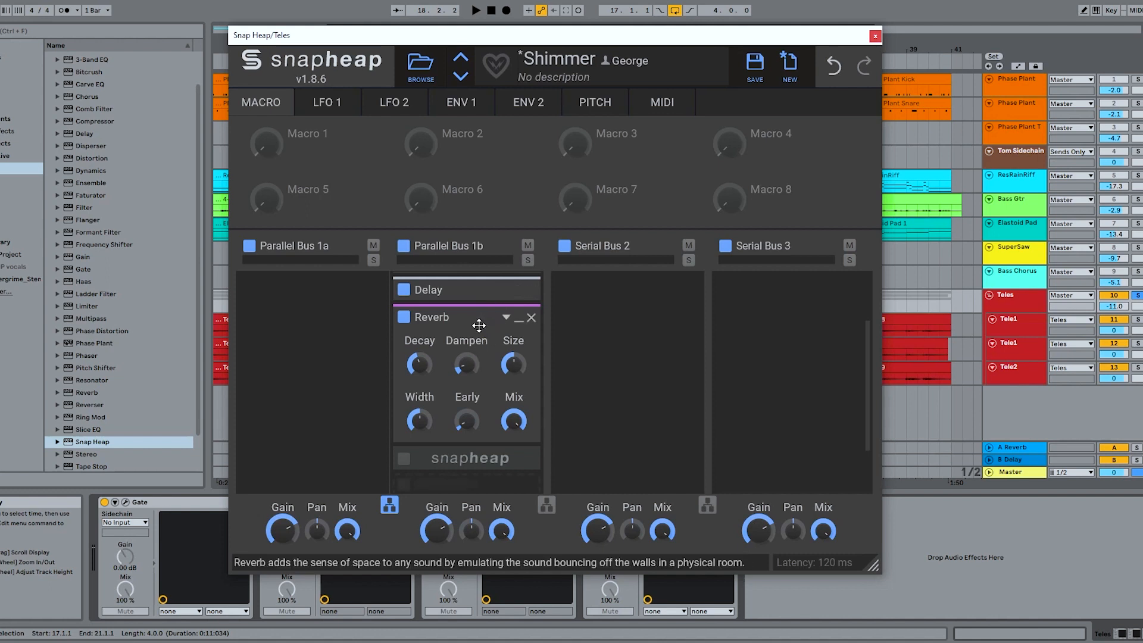
key("space")
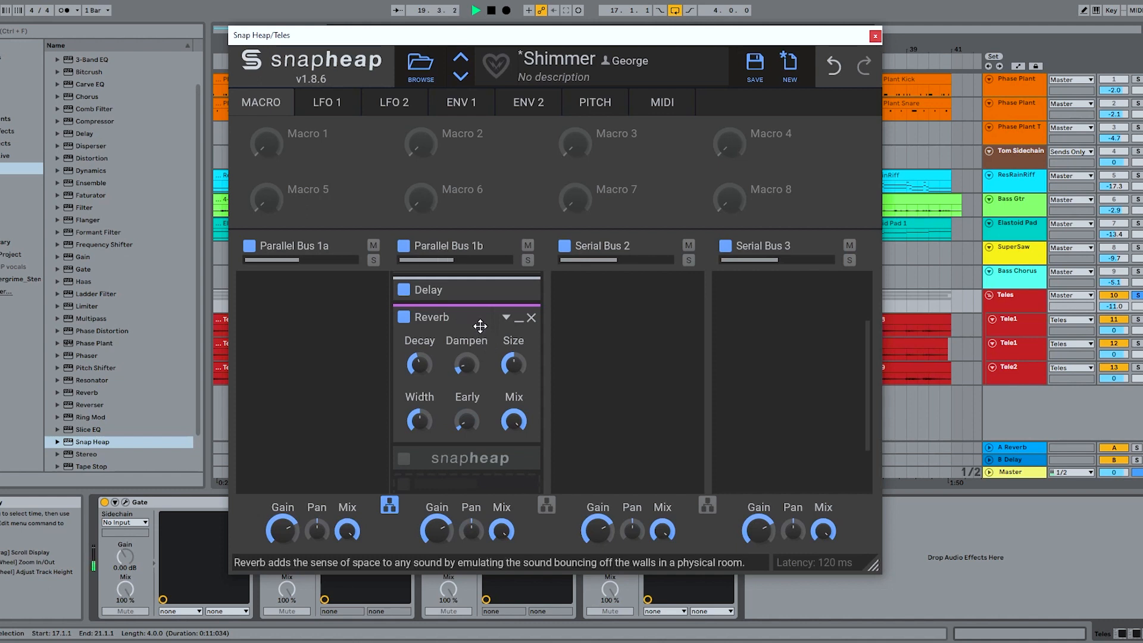
key("space")
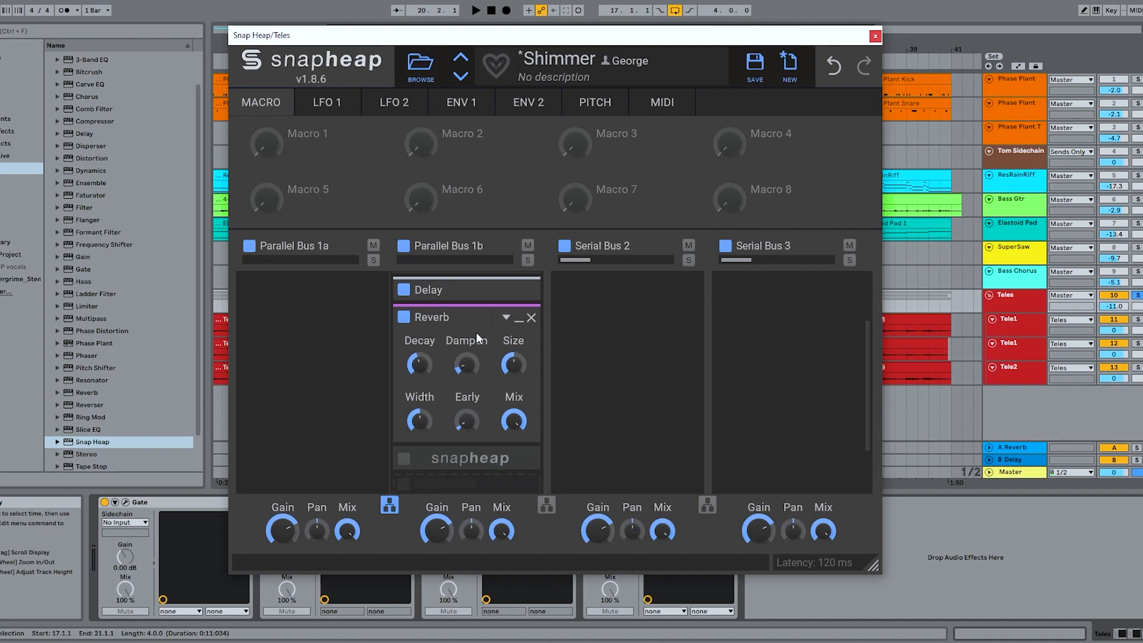
scroll(477, 334, "up", 2)
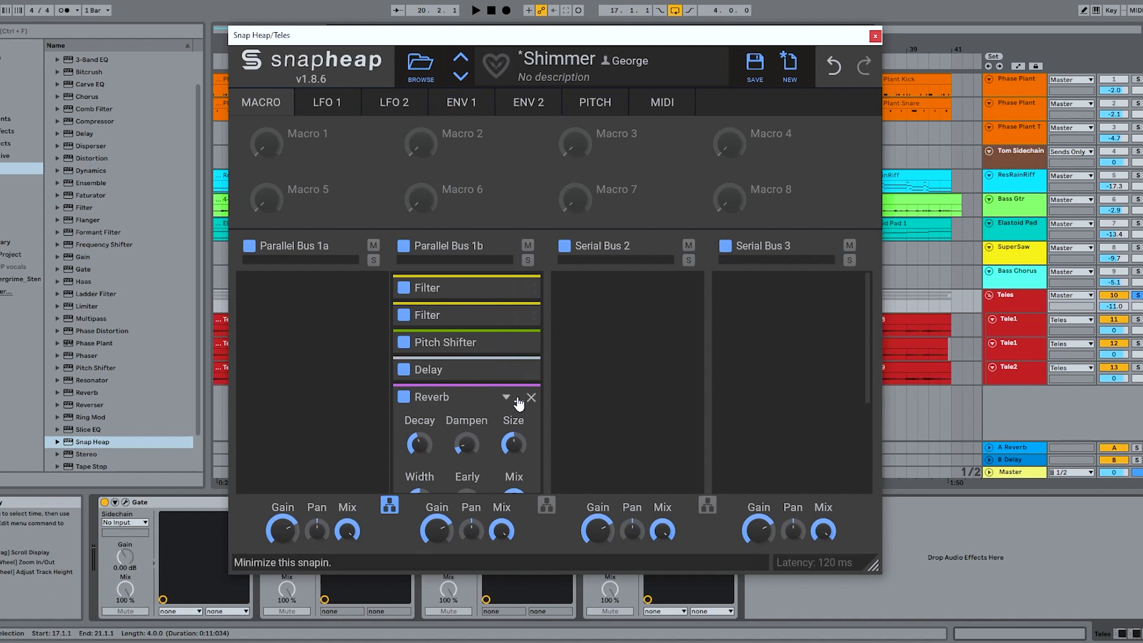
left_click(517, 400)
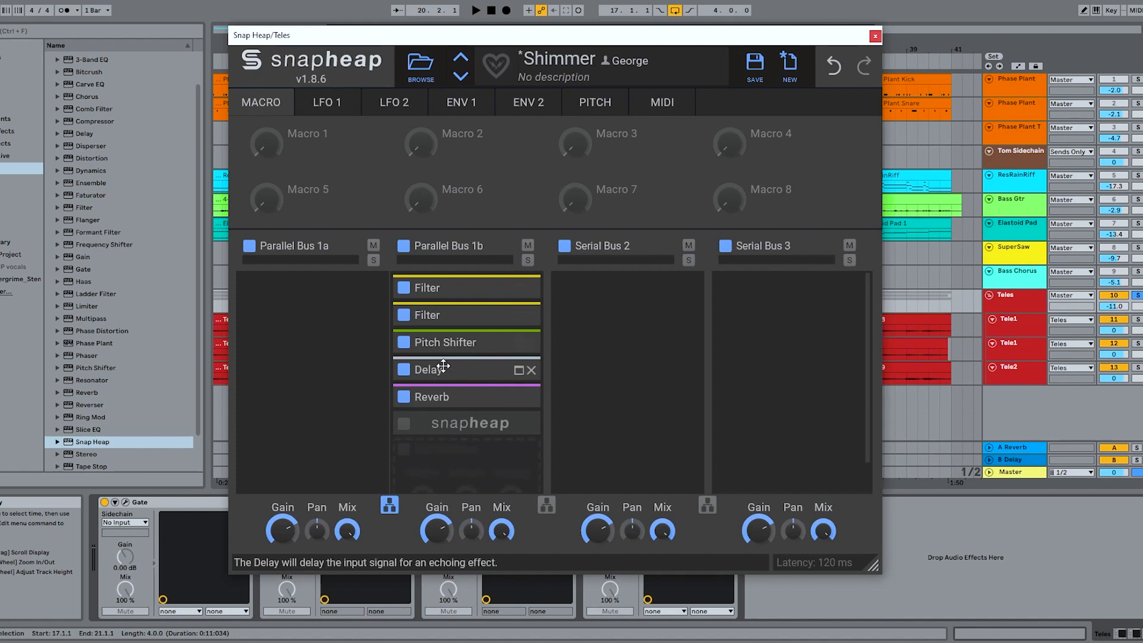
- Enable the nested Snap Heap at the end of Parallel Bus 1b, expand it, and open its editor window
left_click(404, 425)
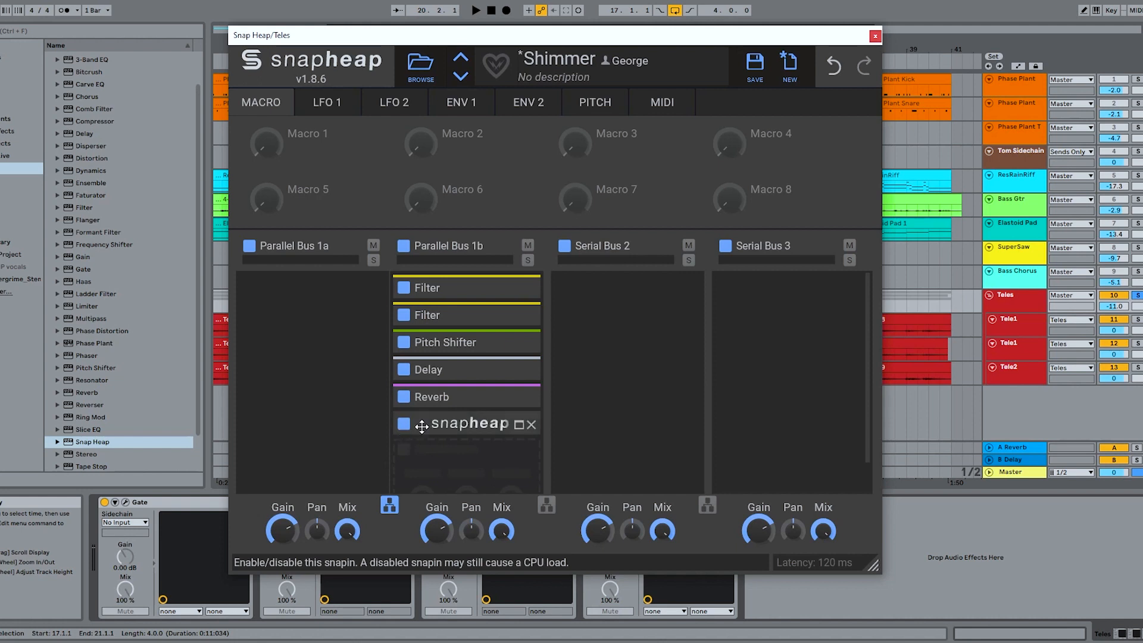
left_click(519, 426)
left_click(523, 453)
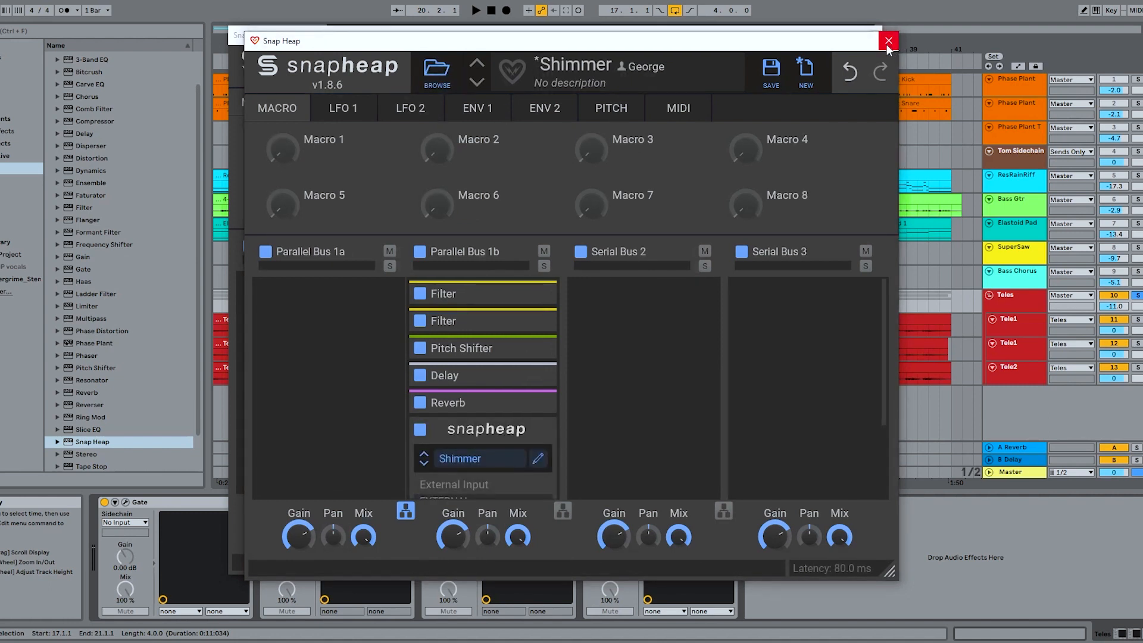
- Close the nested Snap Heap's editor, audition the guitar loop through the full chain, and minimize the nested Snap Heap in Parallel Bus 1b
left_click(889, 41)
key("space")
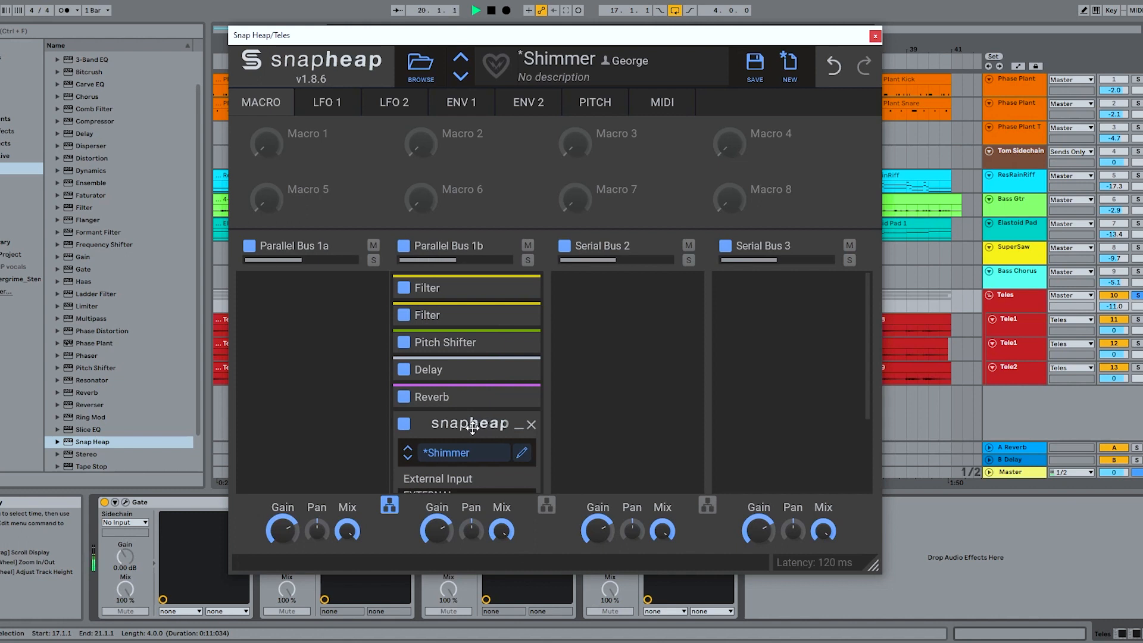
key("space")
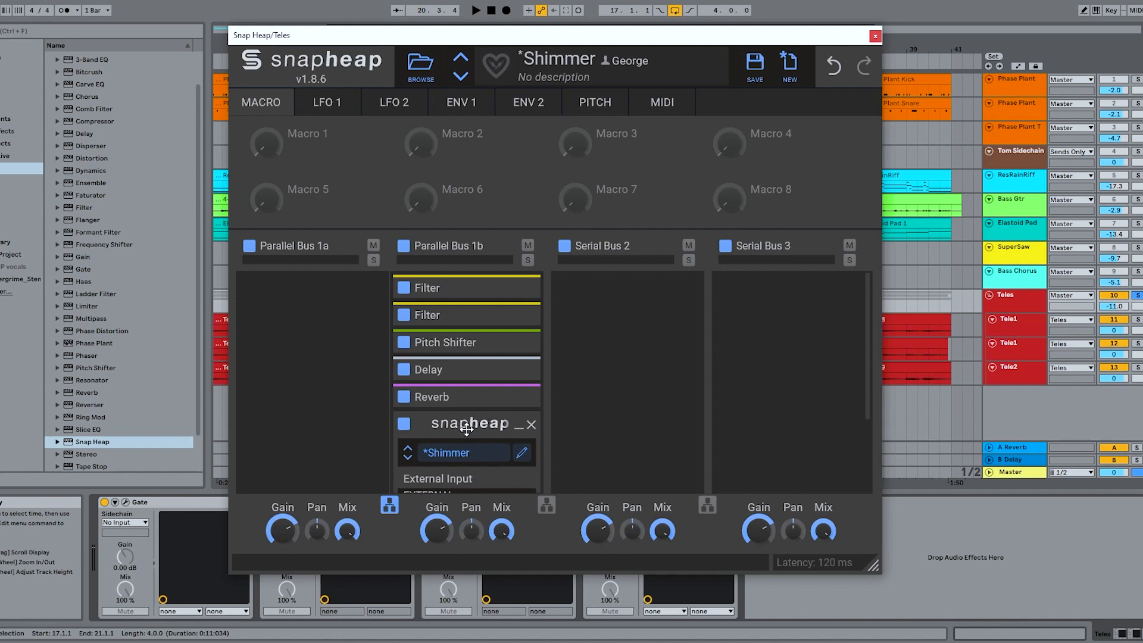
left_click(519, 425)
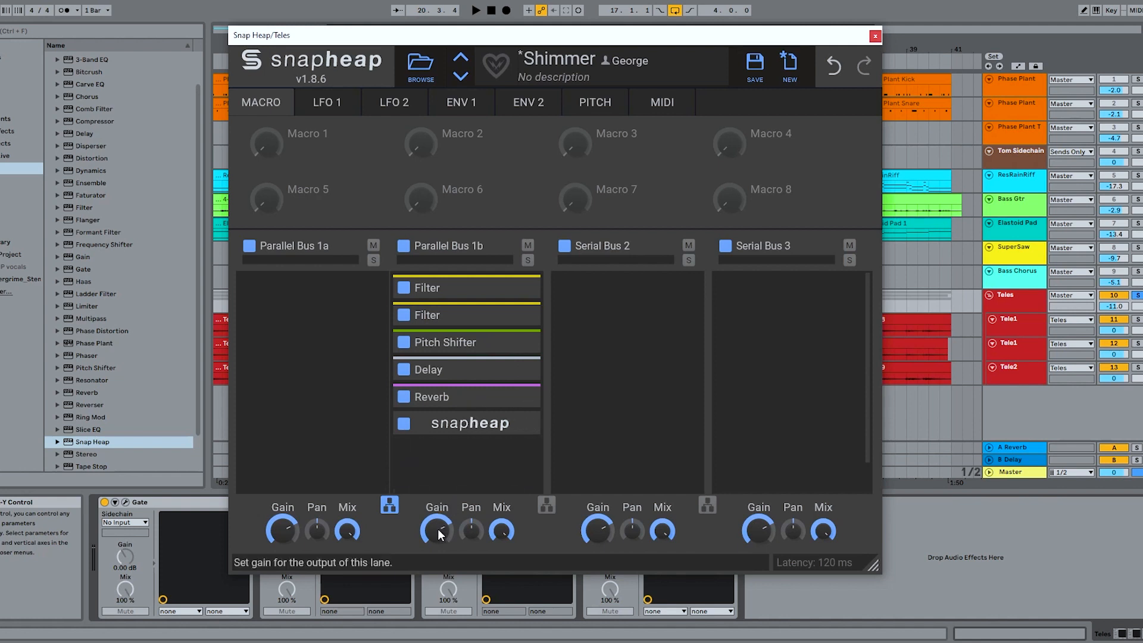
- Turn Parallel Bus 1b's gain fully down, play the guitar loop, and bring that gain up partway during playback
left_click_drag(437, 529, 437, 561)
key("space")
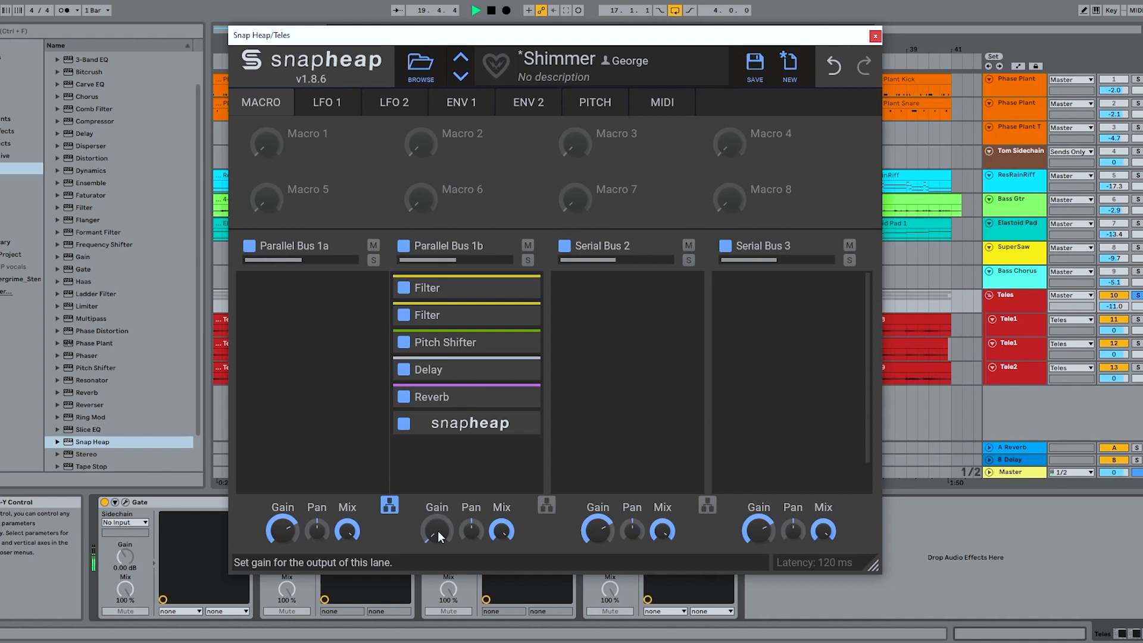
left_click(438, 533)
left_click_drag(438, 531, 438, 488)
- Audition the shimmer lane with Parallel Bus 1a's gain fully down, fine-tune Parallel Bus 1b's gain, stop playback, and reset Parallel Bus 1a's gain to default
left_click_drag(283, 530, 283, 563)
left_click_drag(425, 524, 429, 529)
key("space")
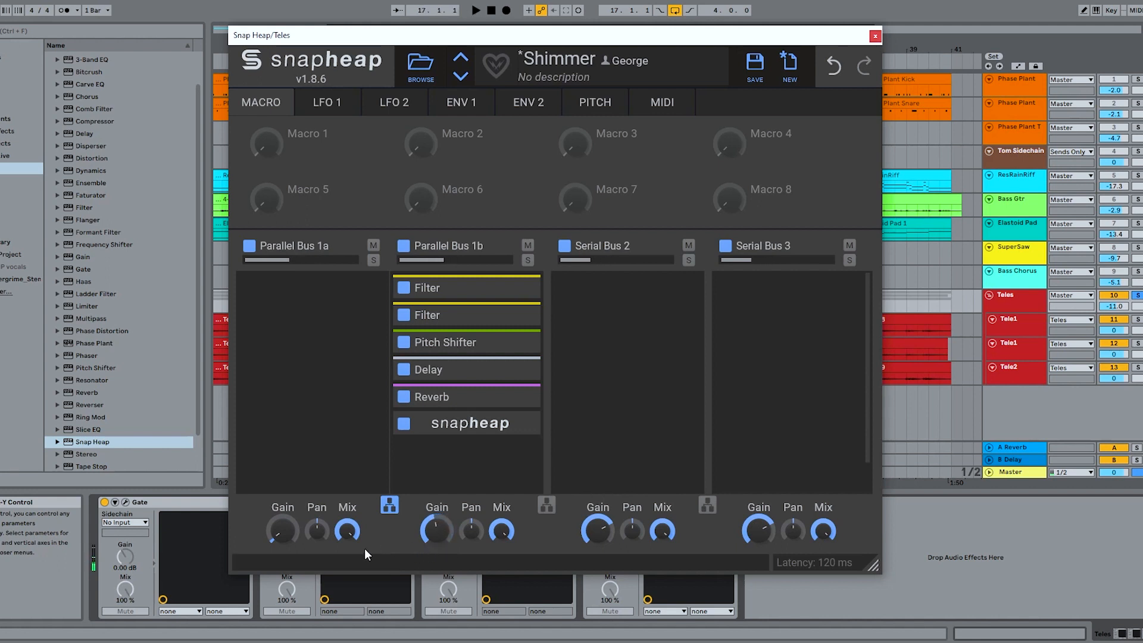
double_click(278, 534)
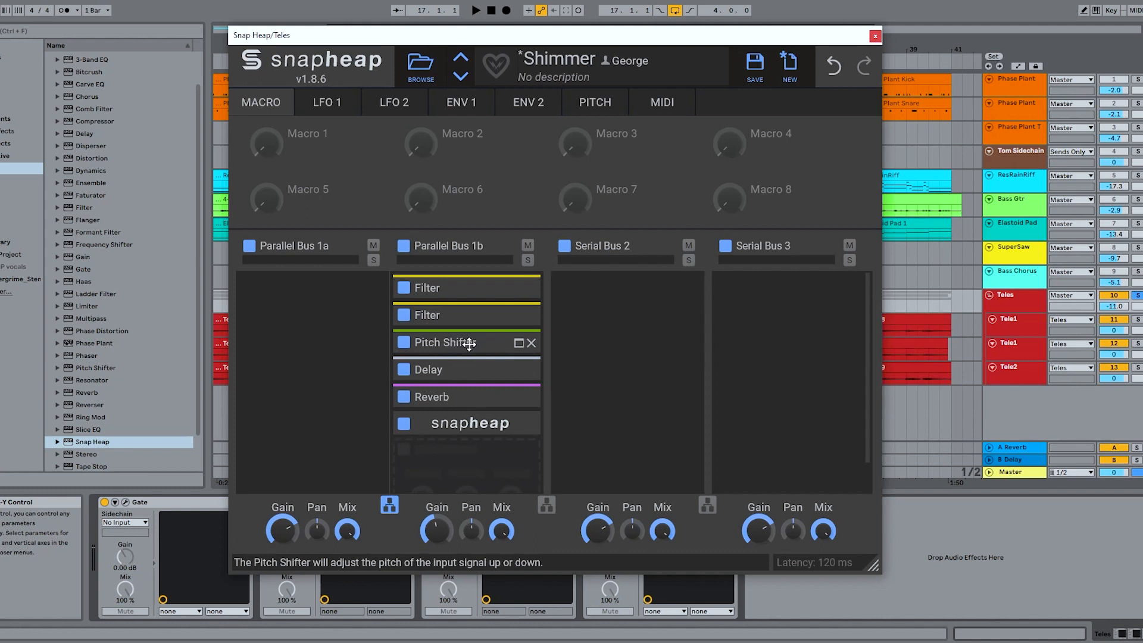
- Close the Teles Snap Heap window and open the Phase Plant and Snap Heap windows of the Phase Plant Snare track
left_click(876, 36)
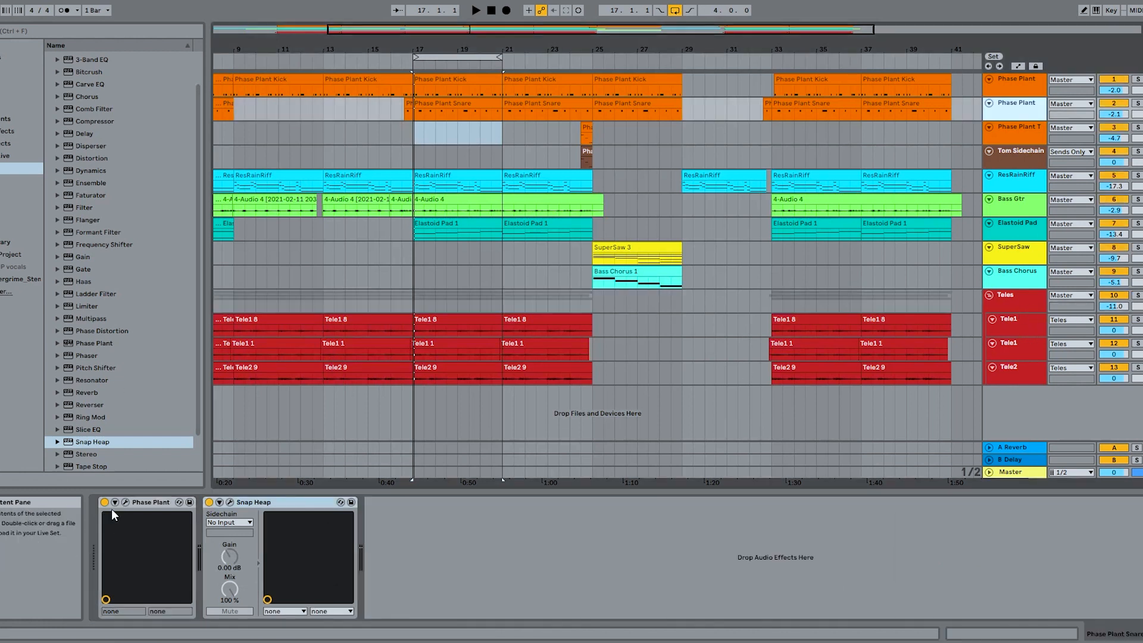
left_click(126, 503)
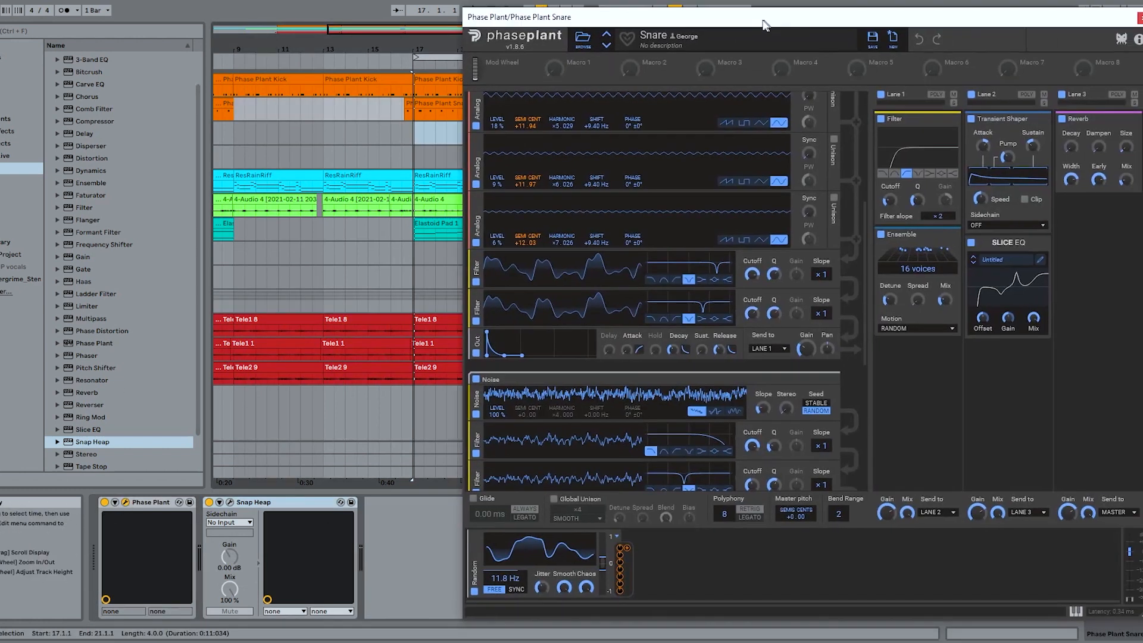
left_click(230, 502)
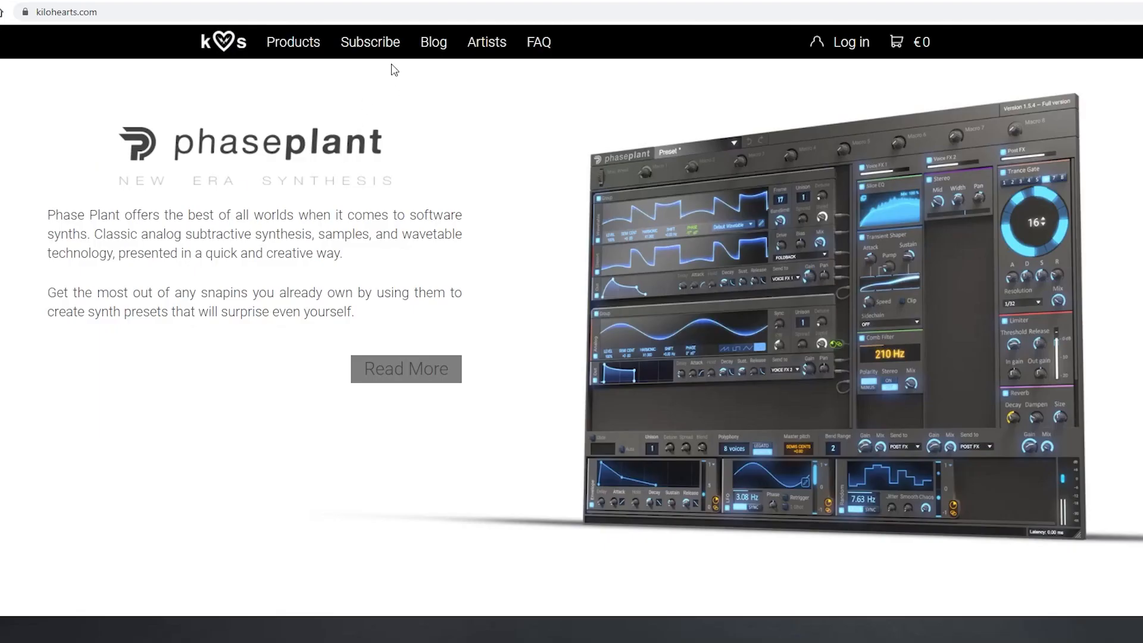
- Switch to the browser, open the Kilohearts Subscription page, and look through the subscription offer
left_click(372, 43)
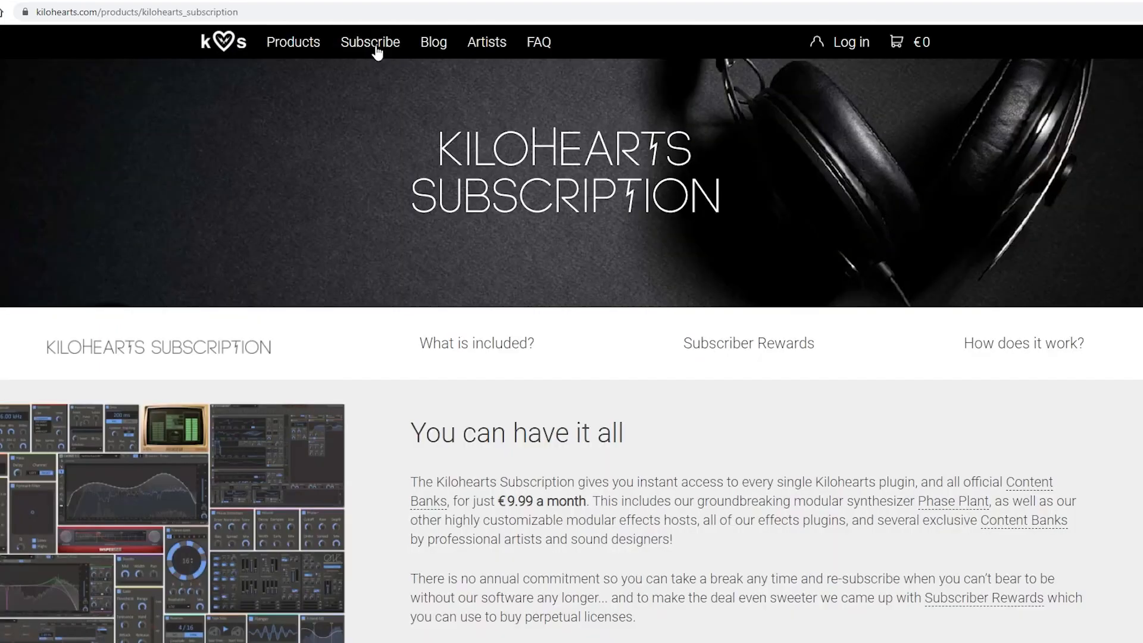
scroll(530, 250, "down", 2)
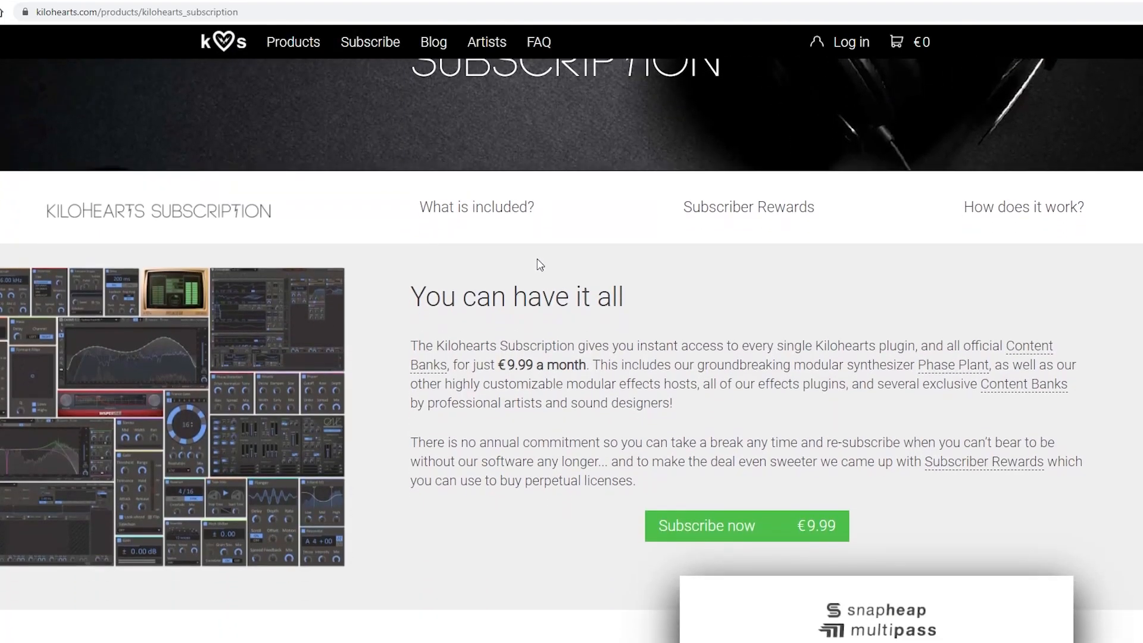
scroll(536, 258, "down", 2)
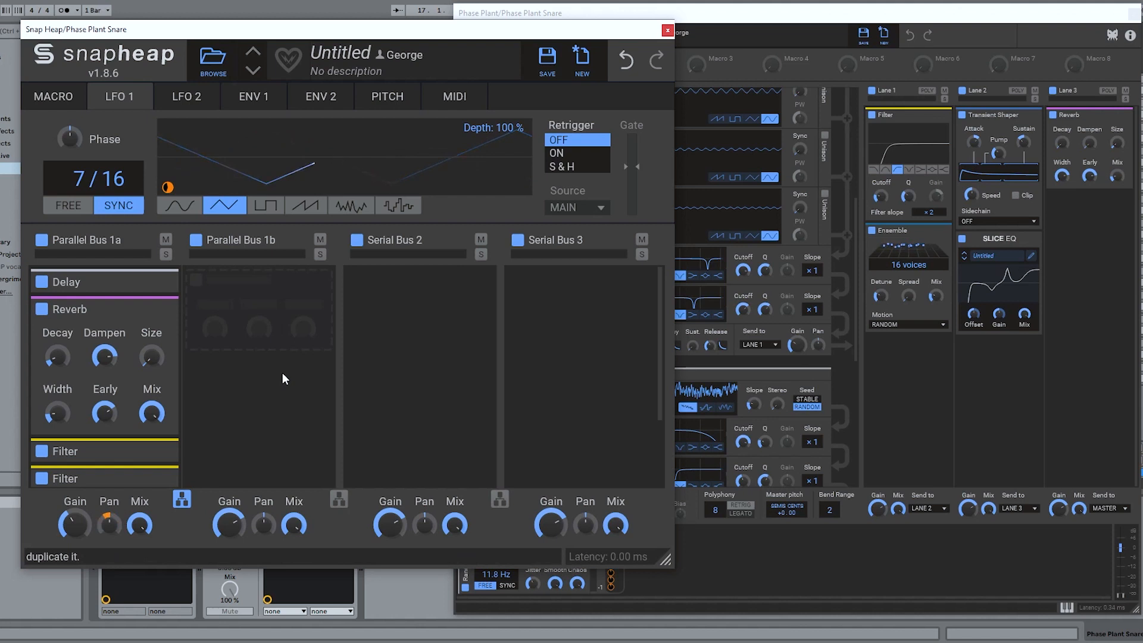
- Back in Ableton Live, reposition the snare's Snap Heap window, bring each plugin window forward in turn, and close both
left_click_drag(441, 29, 405, 43)
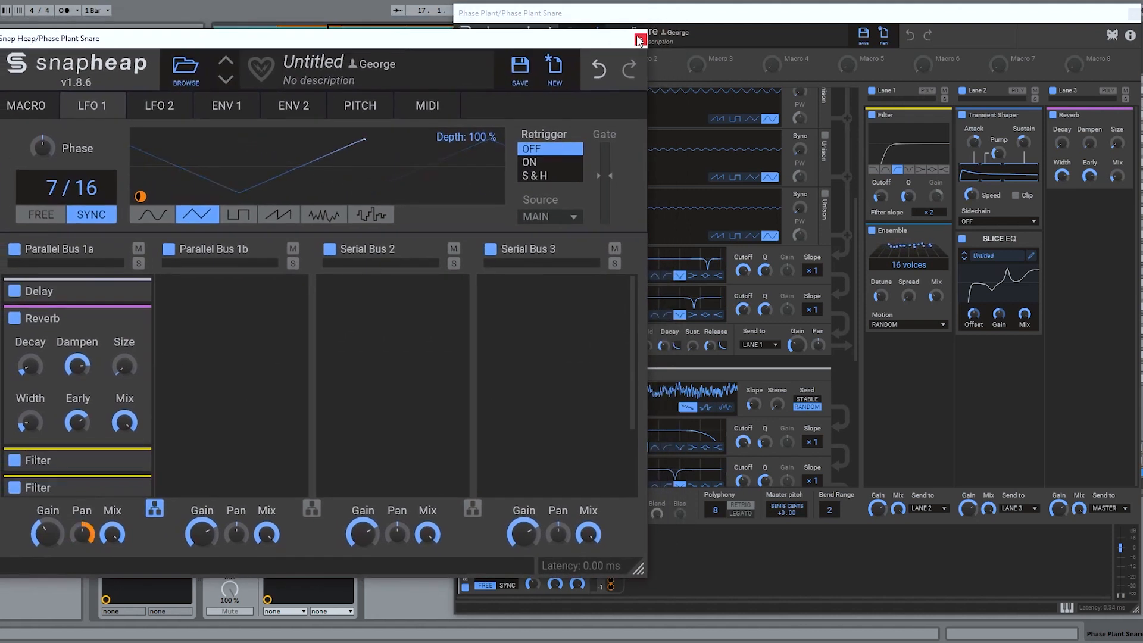
left_click(778, 20)
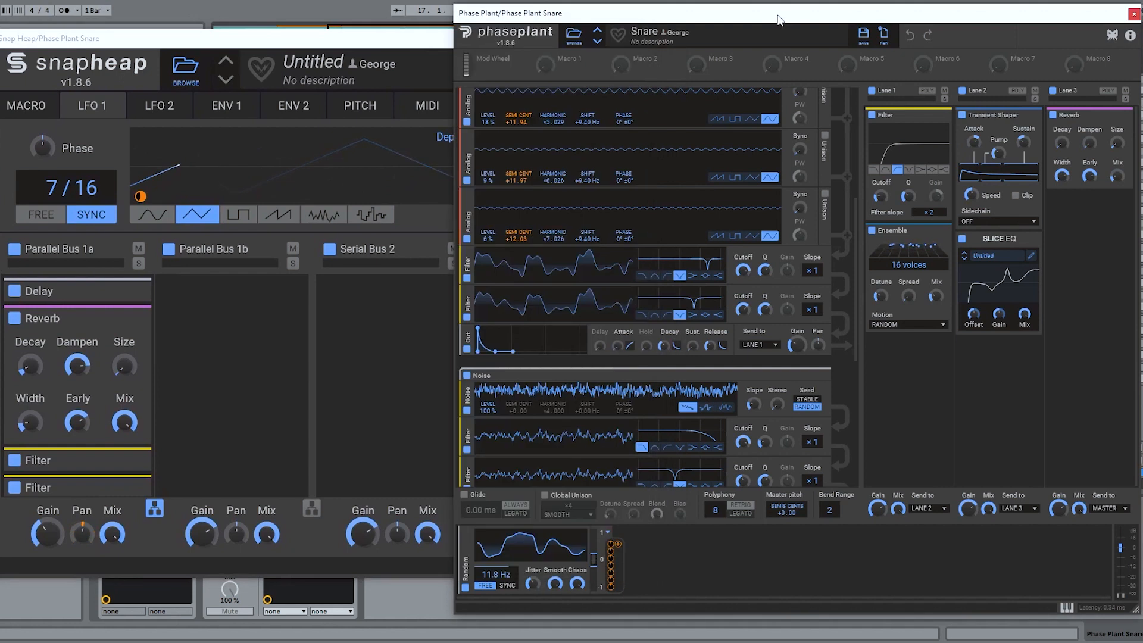
left_click(338, 39)
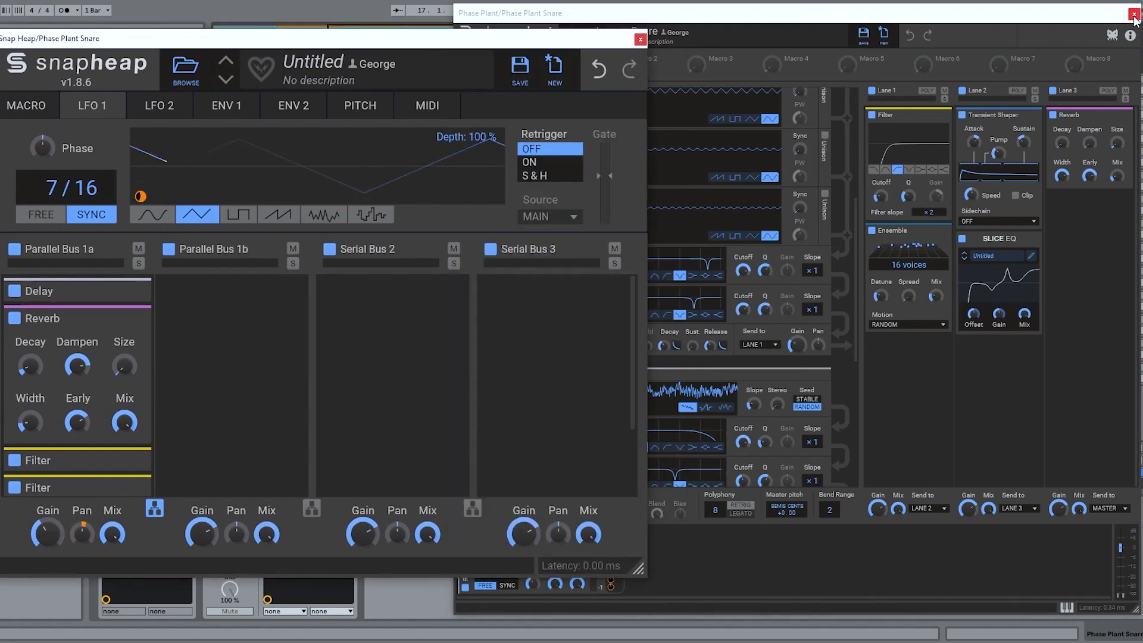
left_click(641, 40)
left_click(1133, 13)
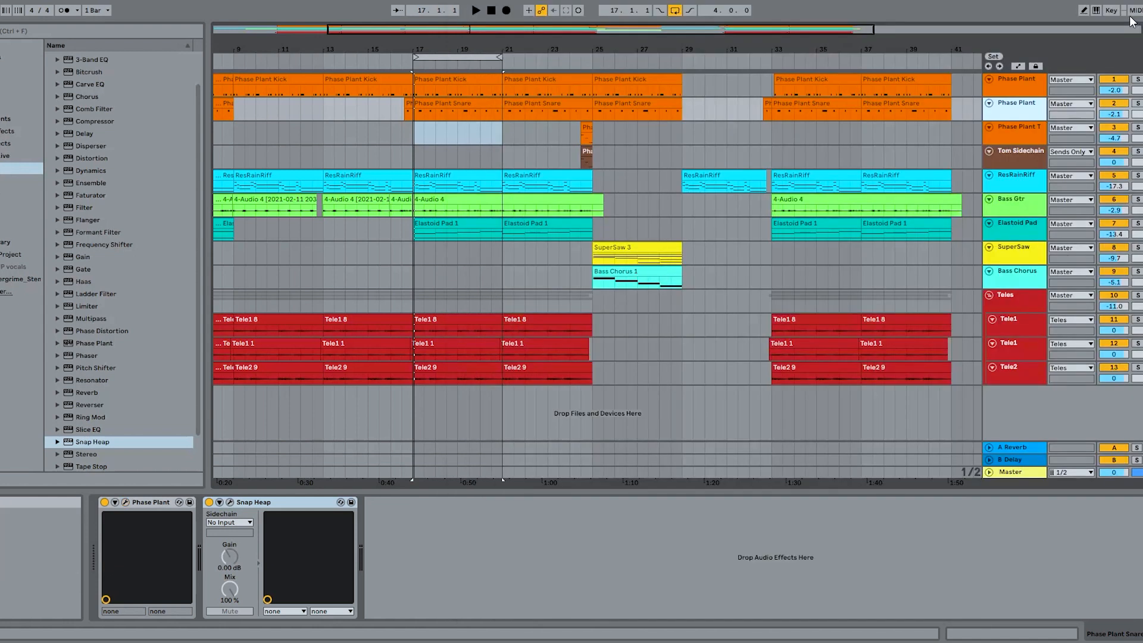